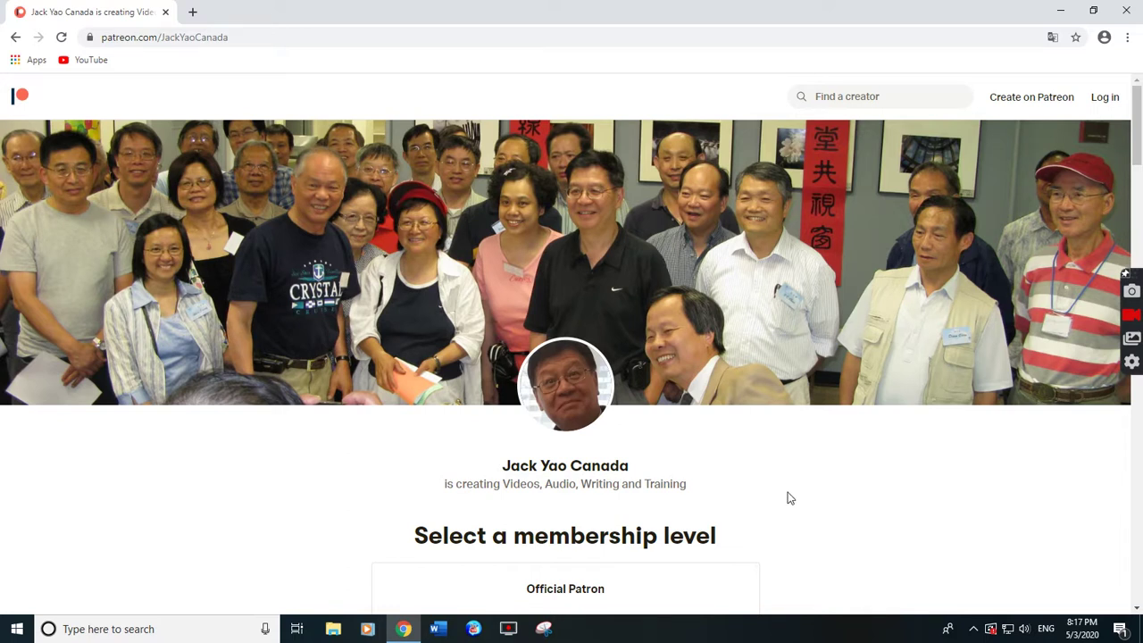
{"action": "scroll", "coordinate": [790, 498], "scroll_direction": "down", "scroll_amount": 2}
{"action": "scroll", "coordinate": [789, 498], "scroll_direction": "up", "scroll_amount": 1}
{"action": "scroll", "coordinate": [789, 497], "scroll_direction": "down", "scroll_amount": 2}
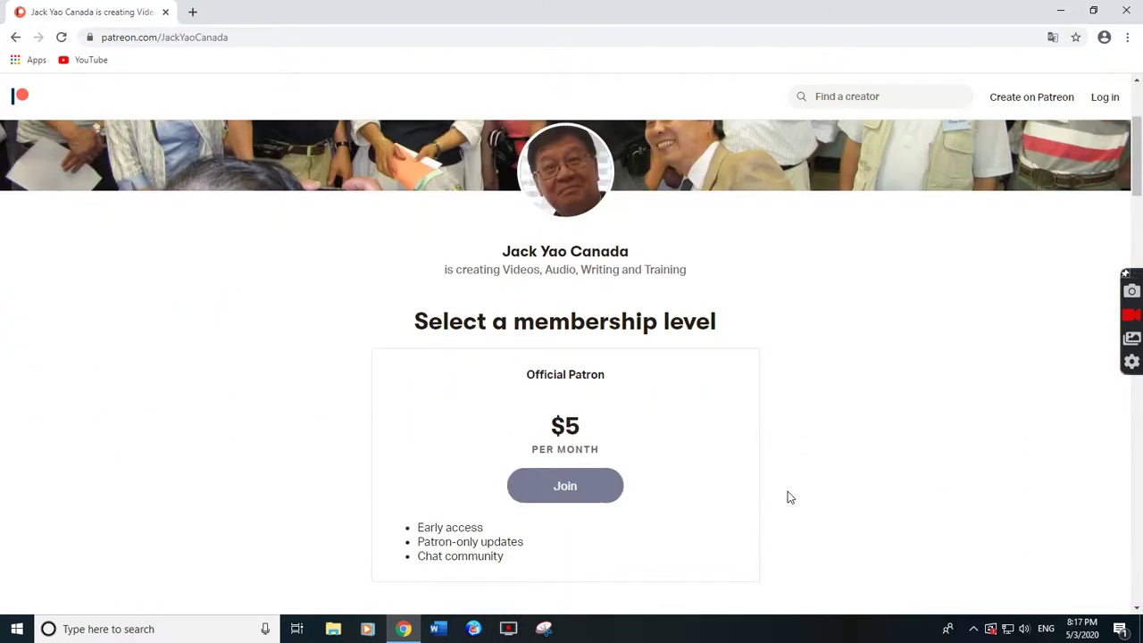
{"action": "scroll", "coordinate": [789, 497], "scroll_direction": "down", "scroll_amount": 1}
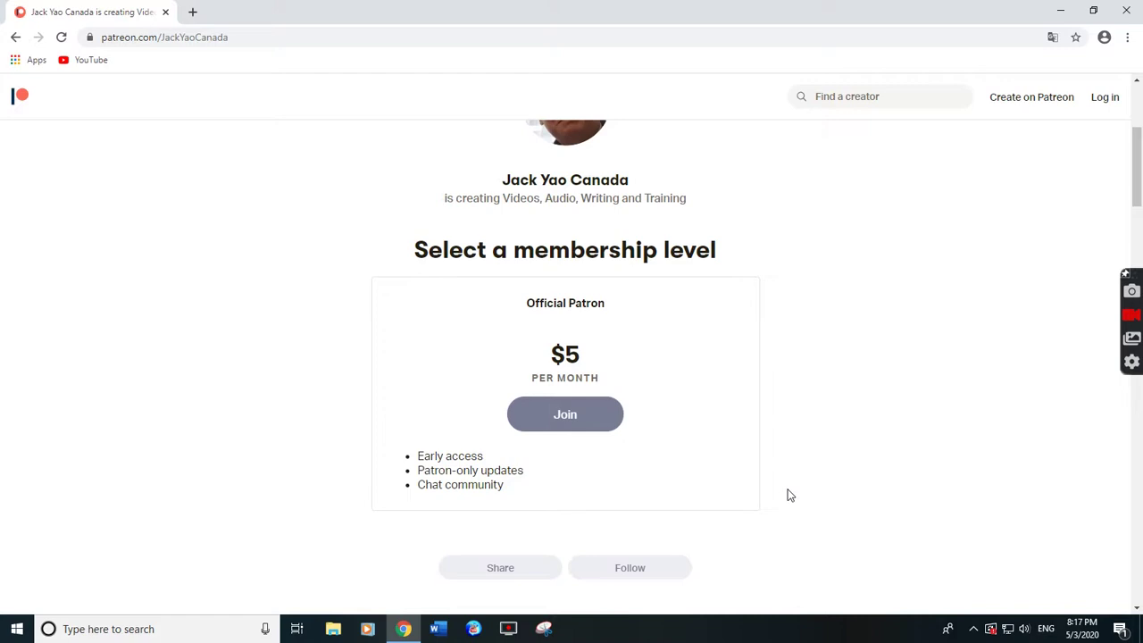
{"action": "scroll", "coordinate": [789, 498], "scroll_direction": "down", "scroll_amount": 15}
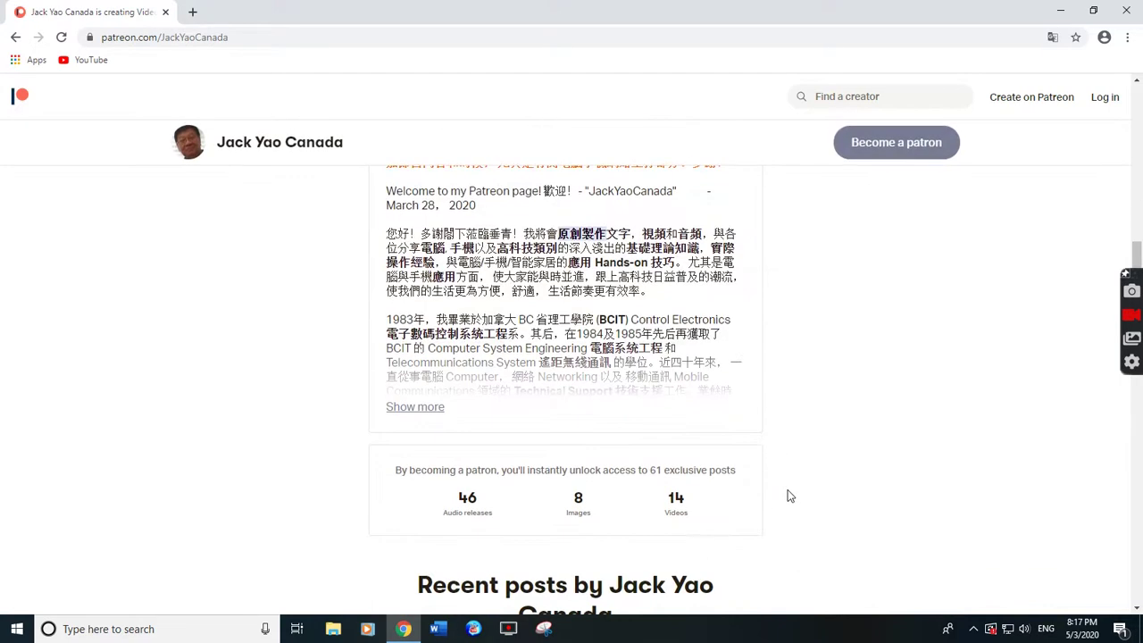
{"action": "scroll", "coordinate": [789, 498], "scroll_direction": "down", "scroll_amount": 2}
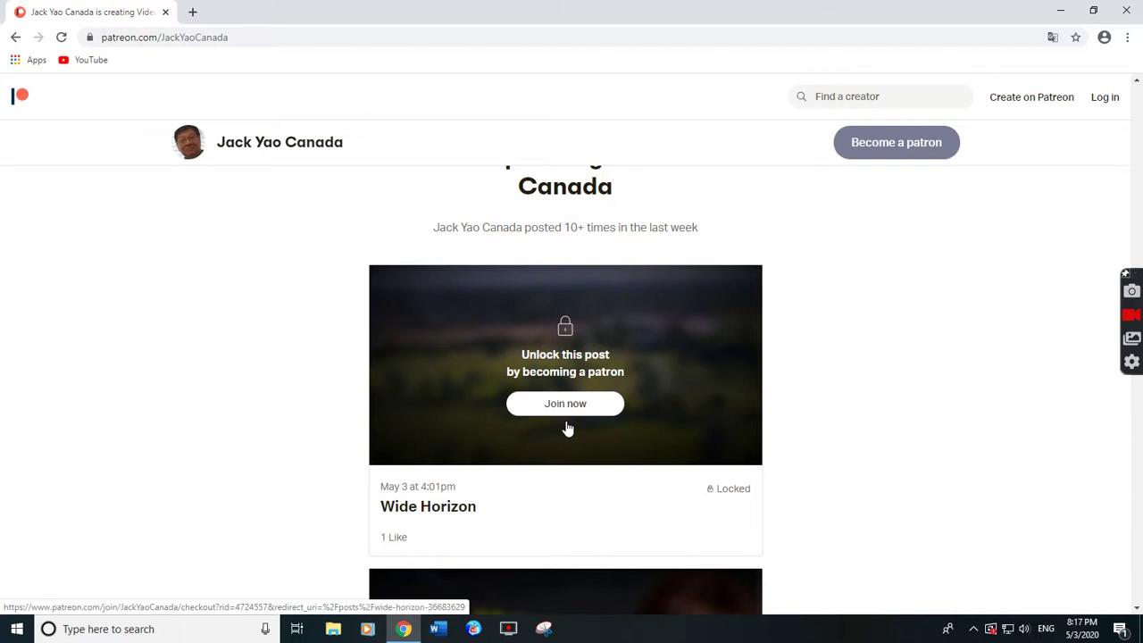
{"action": "scroll", "coordinate": [567, 428], "scroll_direction": "down", "scroll_amount": 3}
{"action": "scroll", "coordinate": [569, 429], "scroll_direction": "down", "scroll_amount": 8}
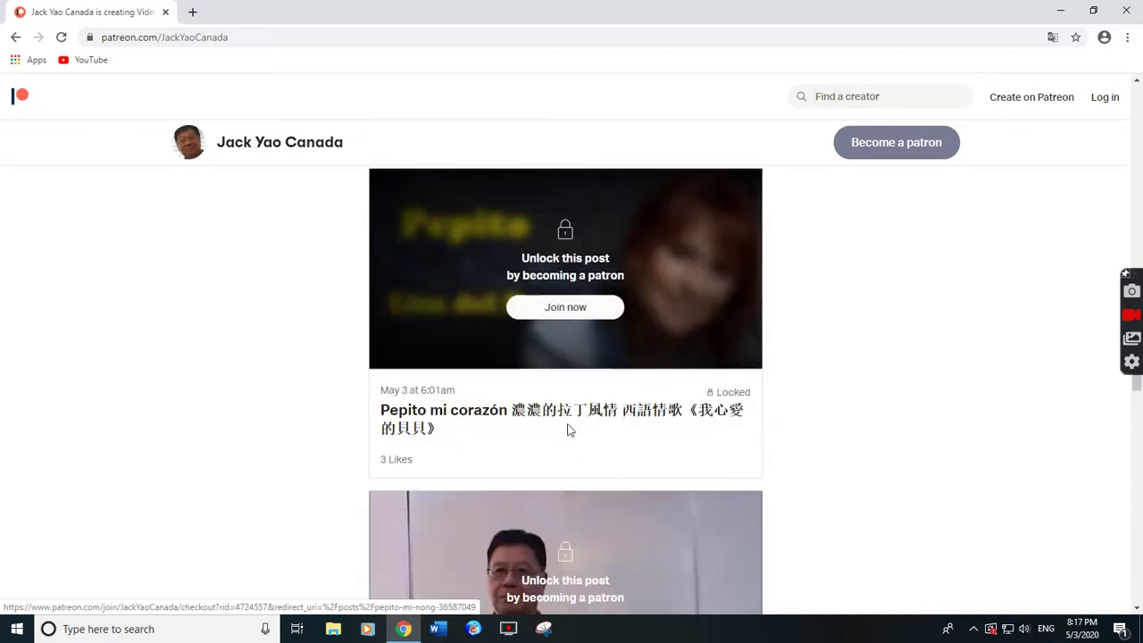
{"action": "scroll", "coordinate": [568, 431], "scroll_direction": "down", "scroll_amount": 5}
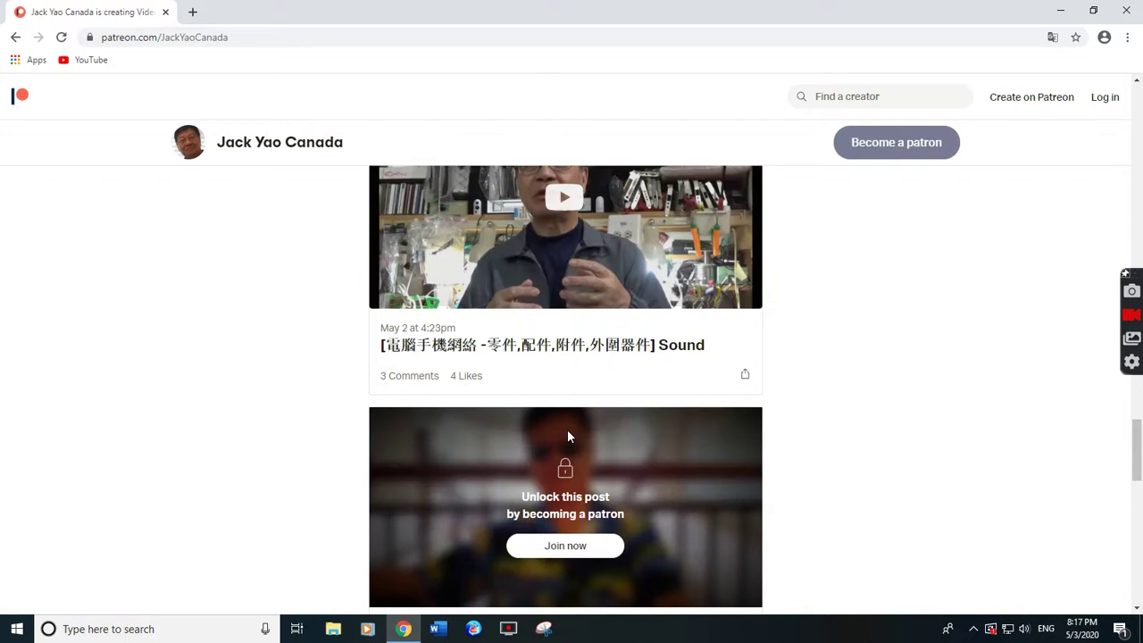
{"action": "scroll", "coordinate": [568, 457], "scroll_direction": "up", "scroll_amount": 3}
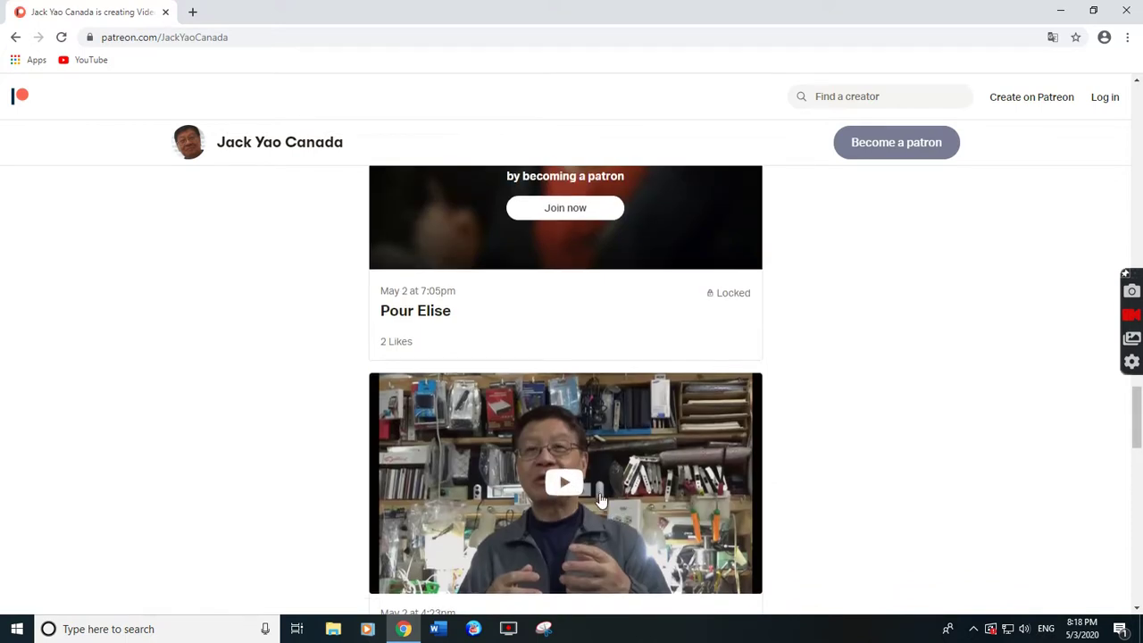
{"action": "scroll", "coordinate": [600, 498], "scroll_direction": "down", "scroll_amount": 1}
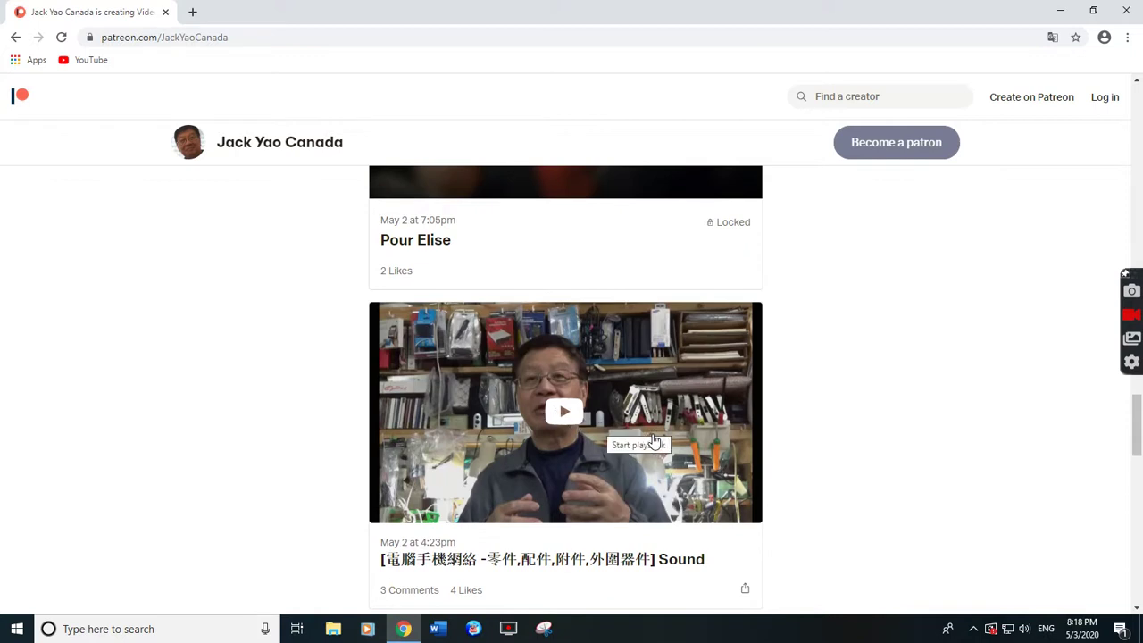
{"action": "scroll", "coordinate": [656, 438], "scroll_direction": "up", "scroll_amount": 15}
{"action": "scroll", "coordinate": [661, 410], "scroll_direction": "up", "scroll_amount": 15}
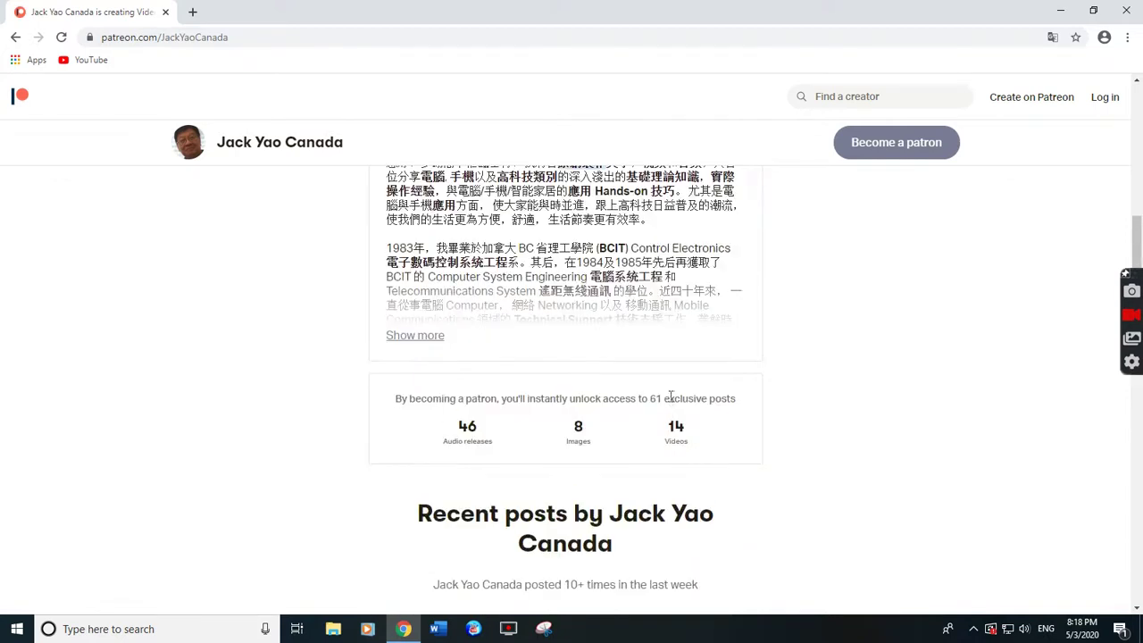
{"action": "scroll", "coordinate": [665, 379], "scroll_direction": "up", "scroll_amount": 3}
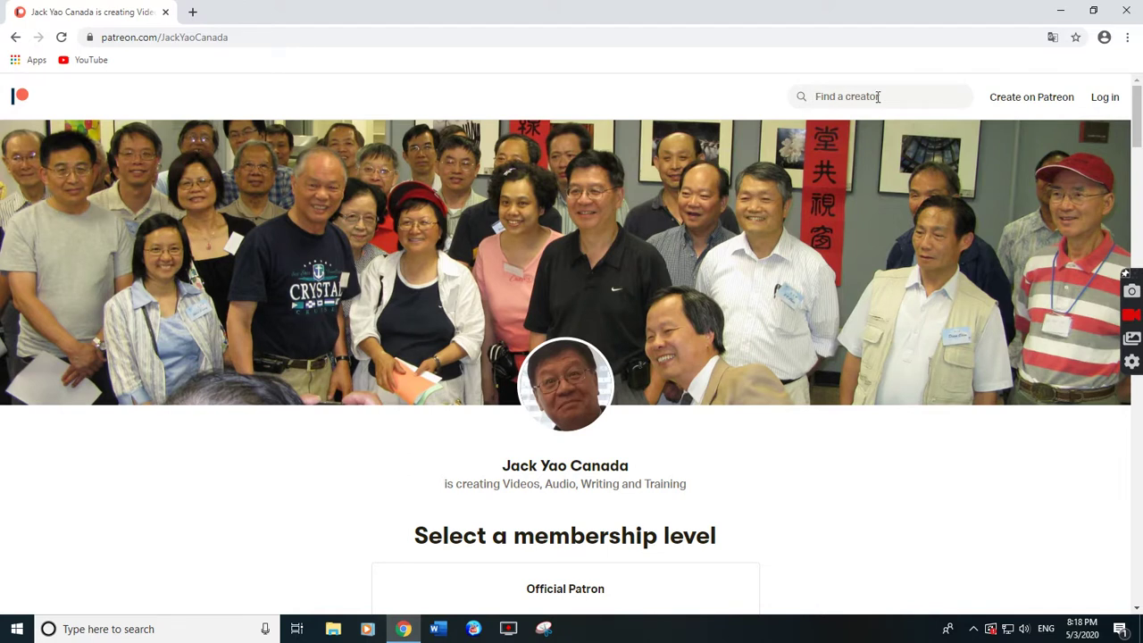
Sign in to Patreon with the account e-mail and password.
{"action": "left_click", "coordinate": [1112, 104]}
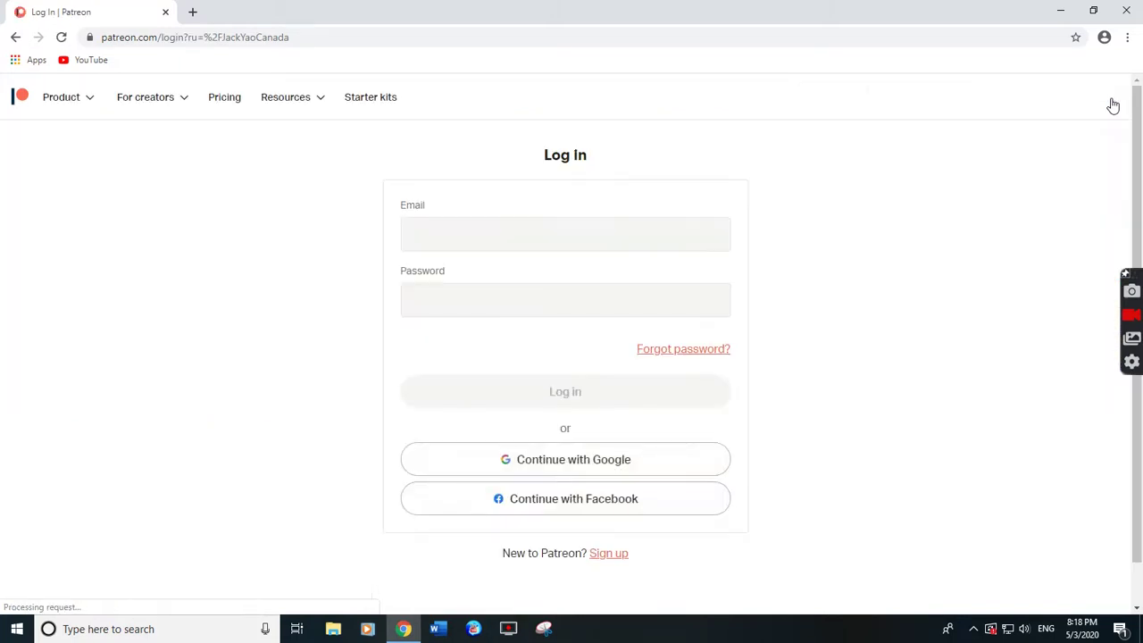
{"action": "left_click", "coordinate": [416, 234]}
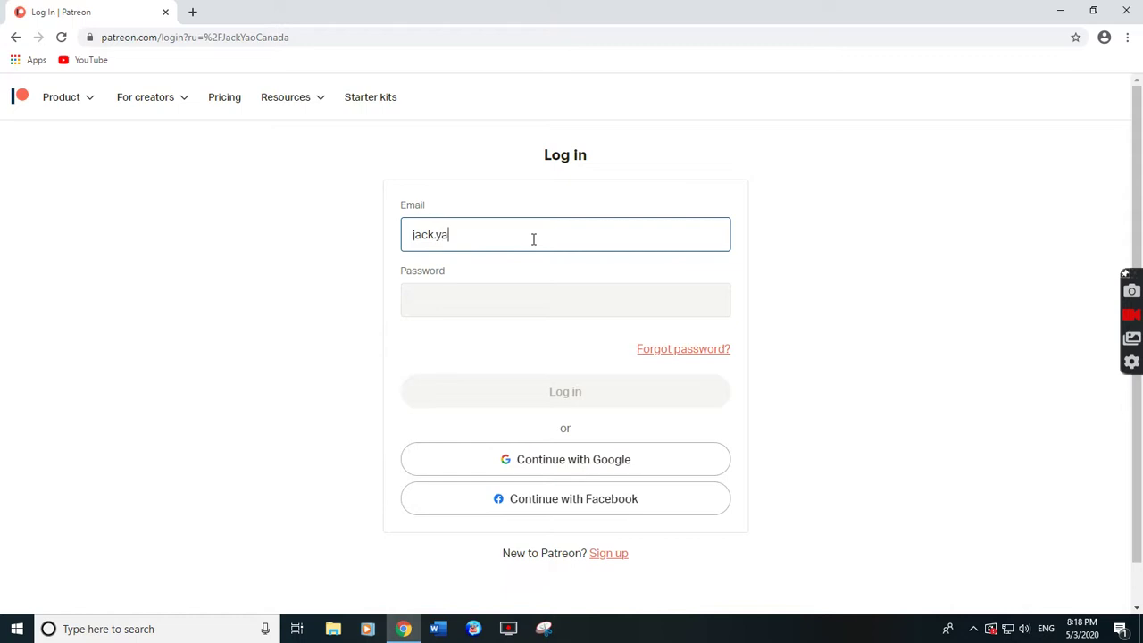
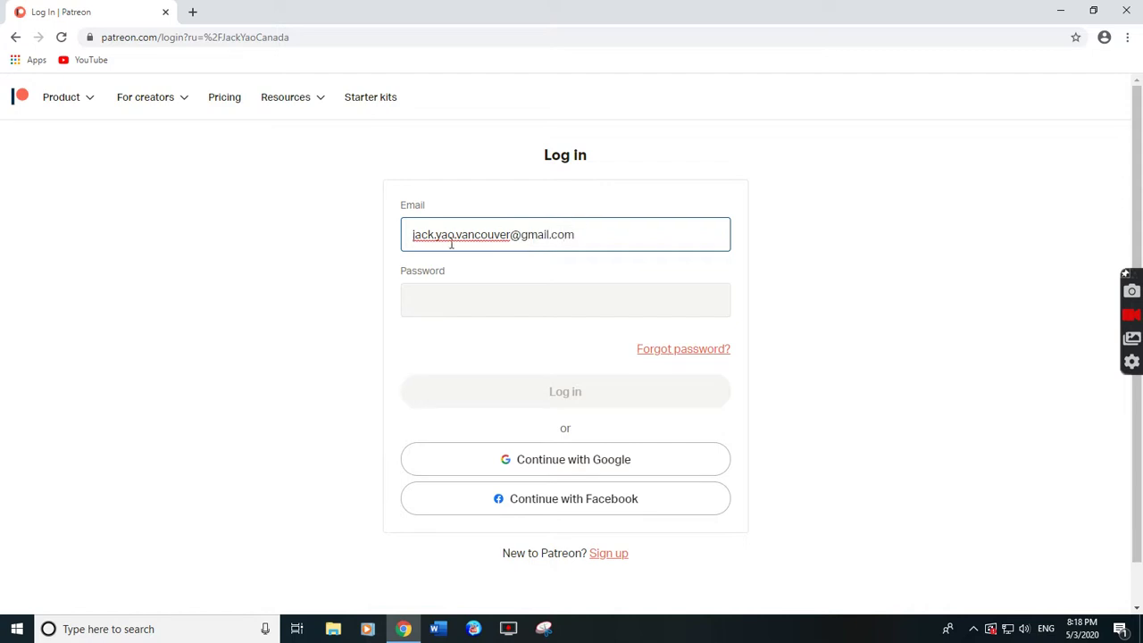
{"action": "left_click", "coordinate": [491, 303]}
{"action": "type", "text": "•••"}
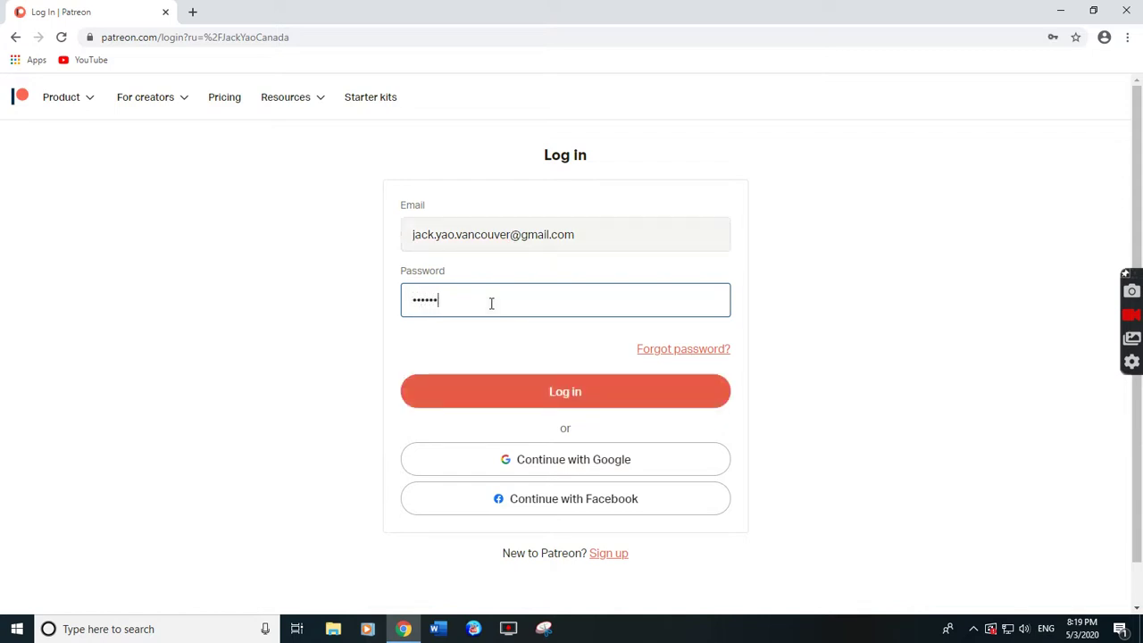
{"action": "type", "text": "••••••••••••"}
{"action": "left_click", "coordinate": [564, 400]}
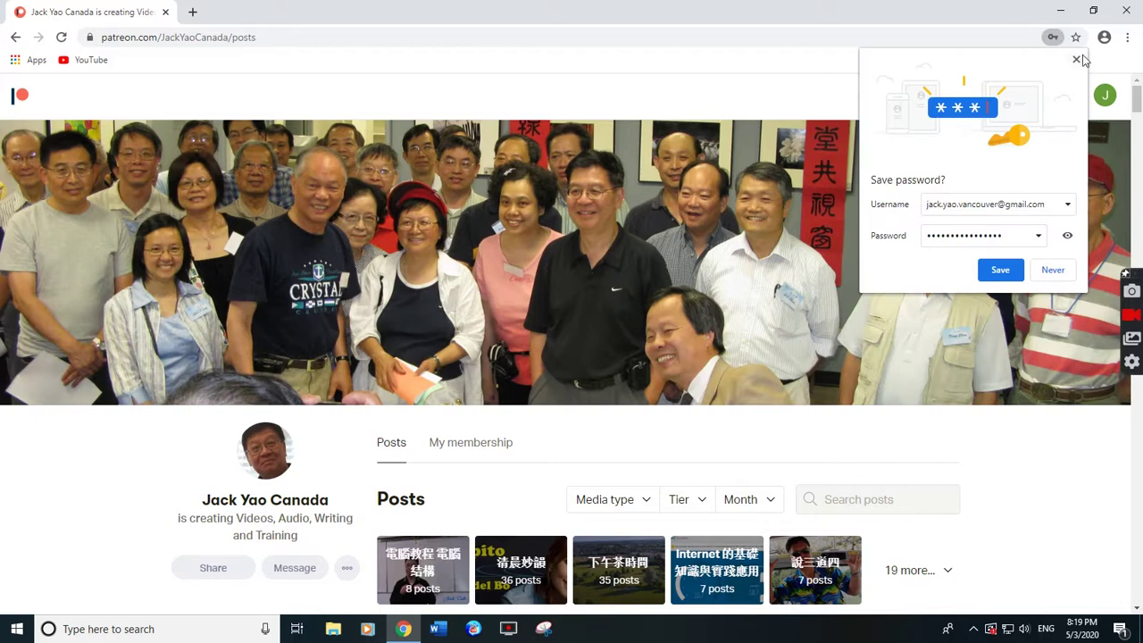
Dismiss Chrome's Save password prompt on the creator's Posts page.
{"action": "left_click", "coordinate": [1076, 59]}
{"action": "scroll", "coordinate": [765, 308], "scroll_direction": "down", "scroll_amount": 4}
{"action": "scroll", "coordinate": [715, 304], "scroll_direction": "up", "scroll_amount": 2}
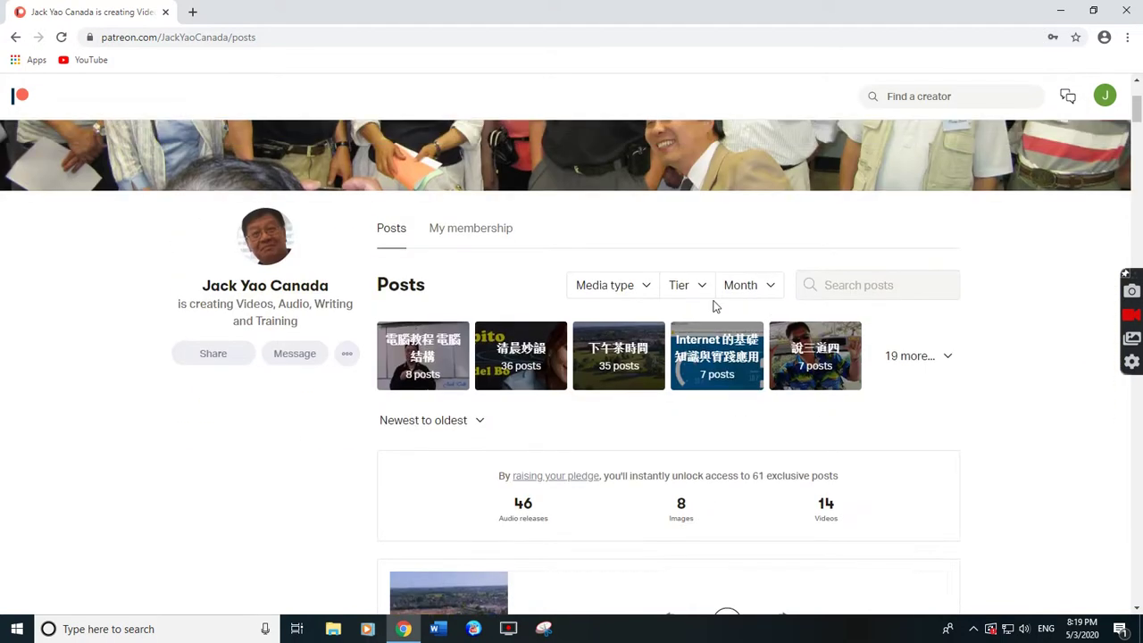
Filter the posts to the 電腦除障與復原 tag and browse its lecture videos.
{"action": "left_click", "coordinate": [947, 358]}
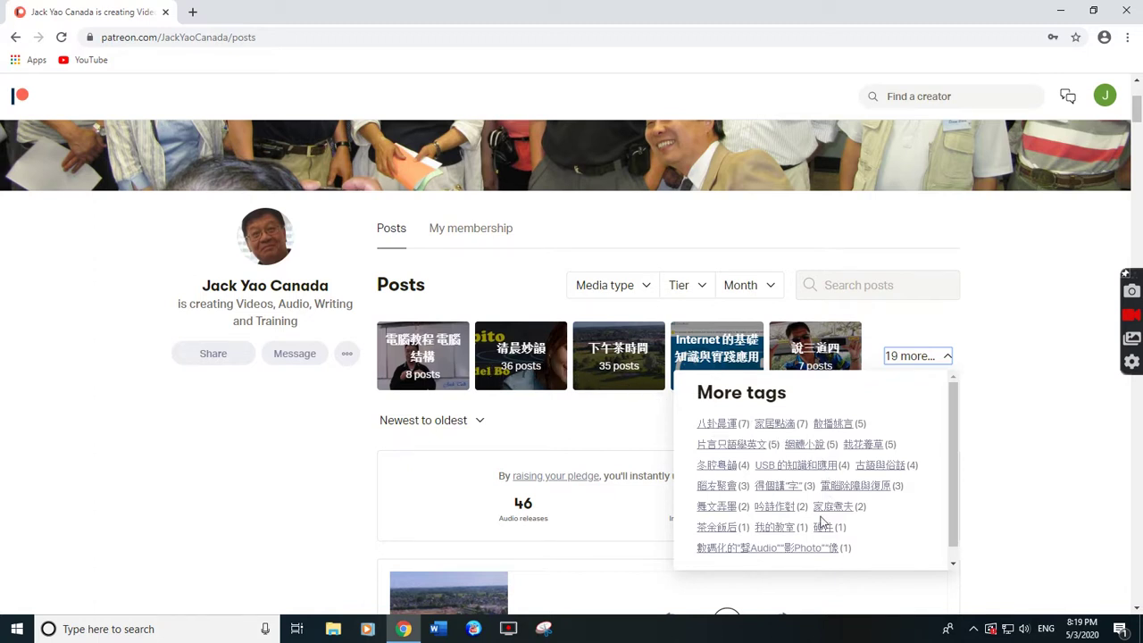
{"action": "left_click", "coordinate": [863, 489]}
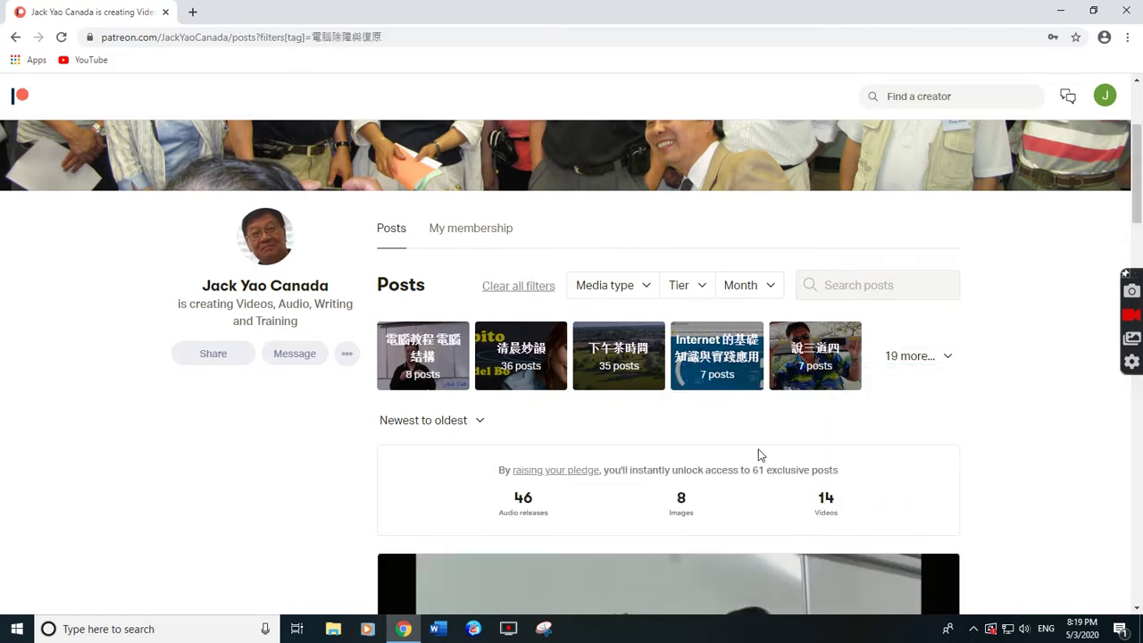
{"action": "scroll", "coordinate": [758, 456], "scroll_direction": "down", "scroll_amount": 6}
{"action": "scroll", "coordinate": [758, 456], "scroll_direction": "down", "scroll_amount": 15}
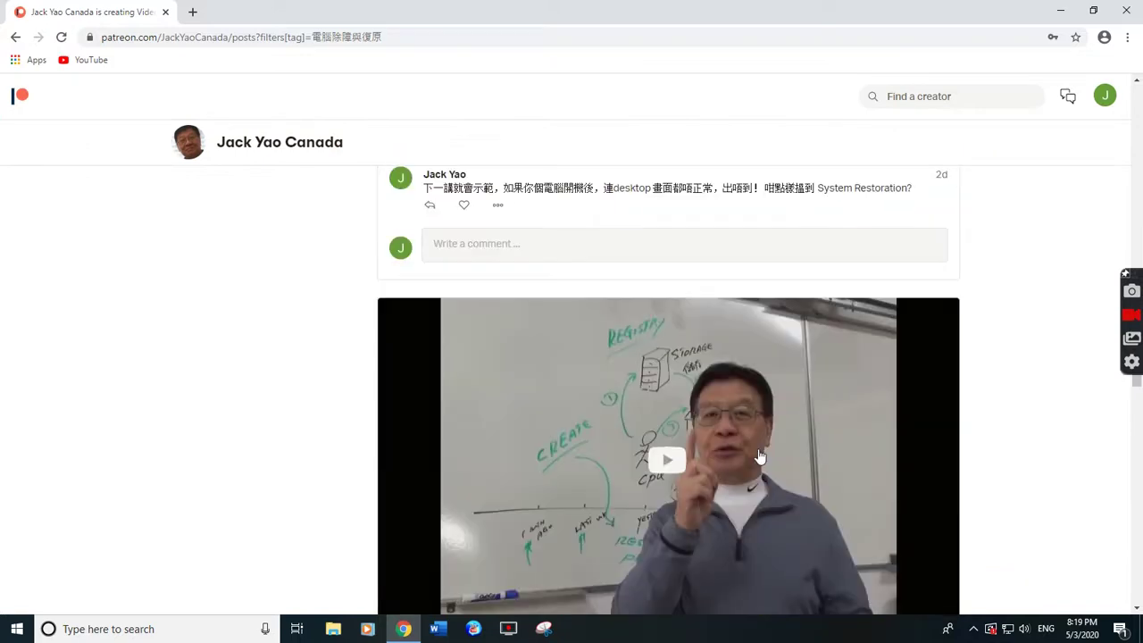
{"action": "scroll", "coordinate": [758, 456], "scroll_direction": "up", "scroll_amount": 10}
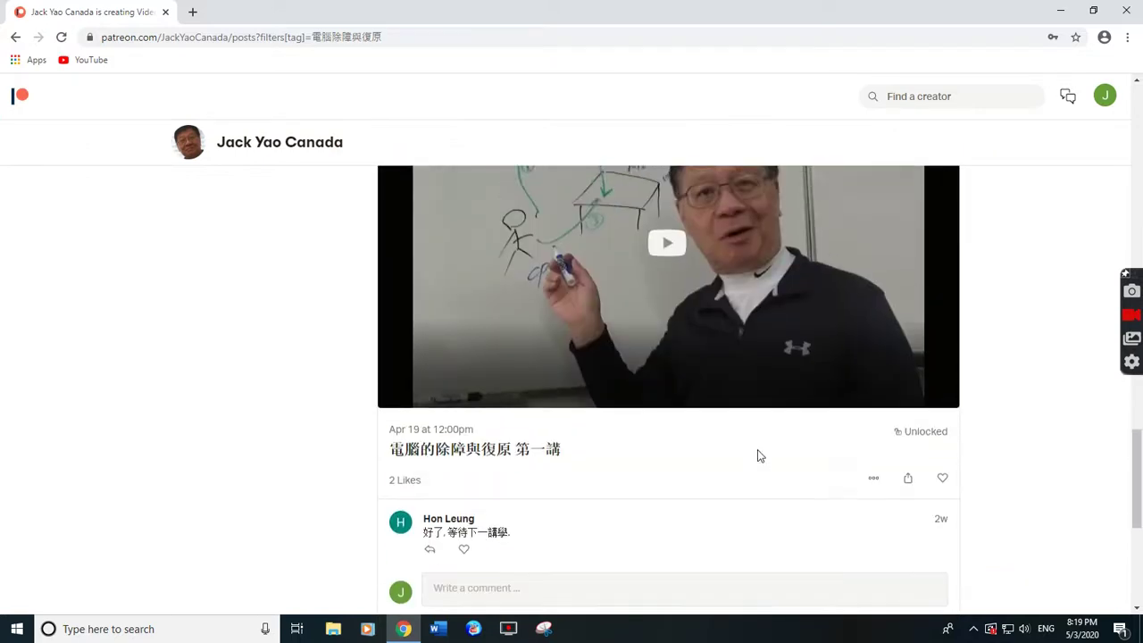
{"action": "scroll", "coordinate": [758, 455], "scroll_direction": "up", "scroll_amount": 10}
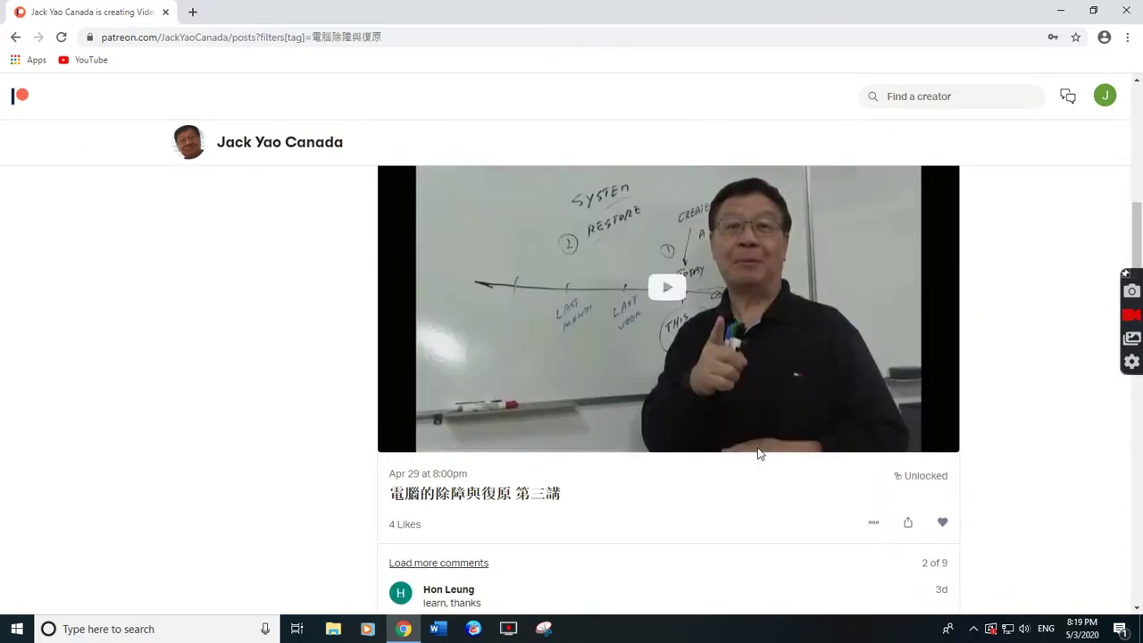
{"action": "scroll", "coordinate": [758, 451], "scroll_direction": "up", "scroll_amount": 3}
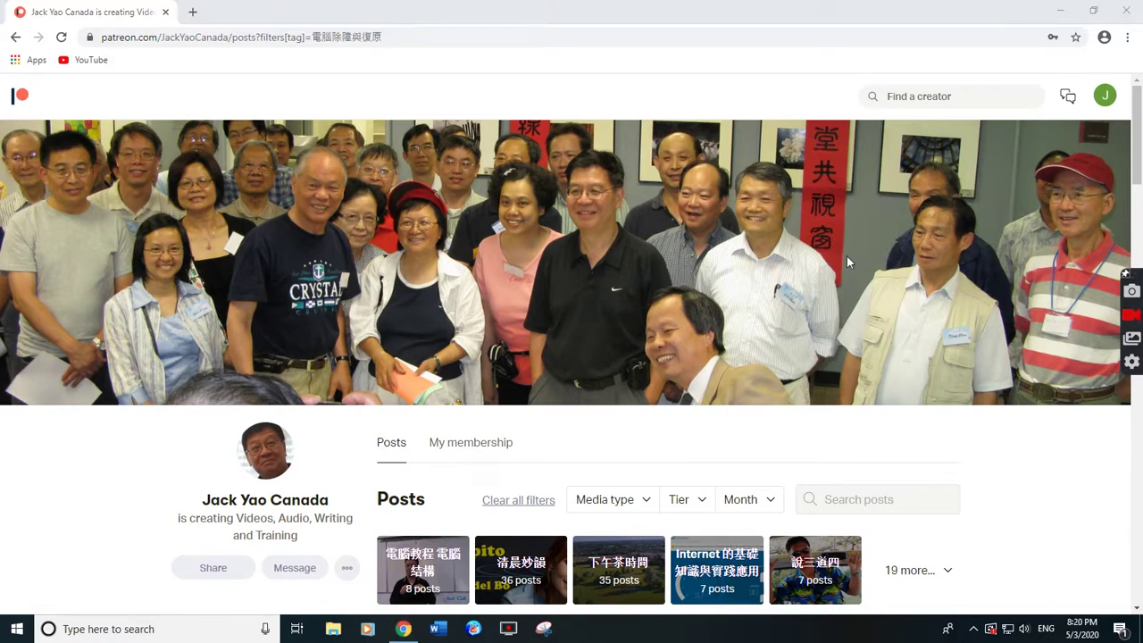
{"action": "scroll", "coordinate": [863, 406], "scroll_direction": "down", "scroll_amount": 2}
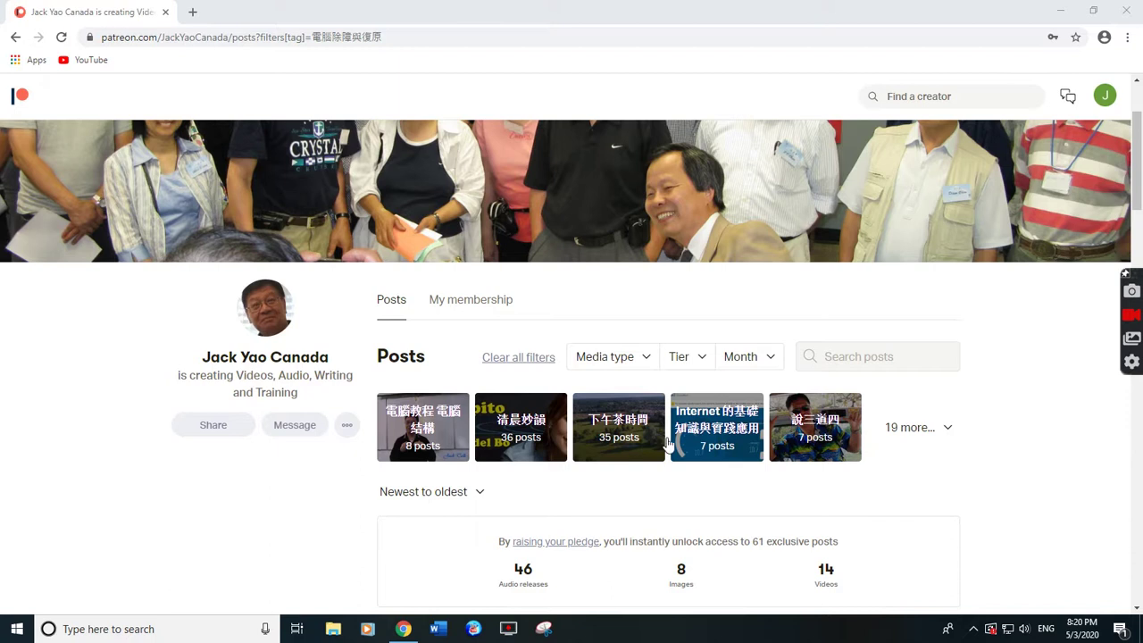
Filter the creator's posts to the 八卦晨運 tag from the full tag list.
{"action": "left_click", "coordinate": [949, 430]}
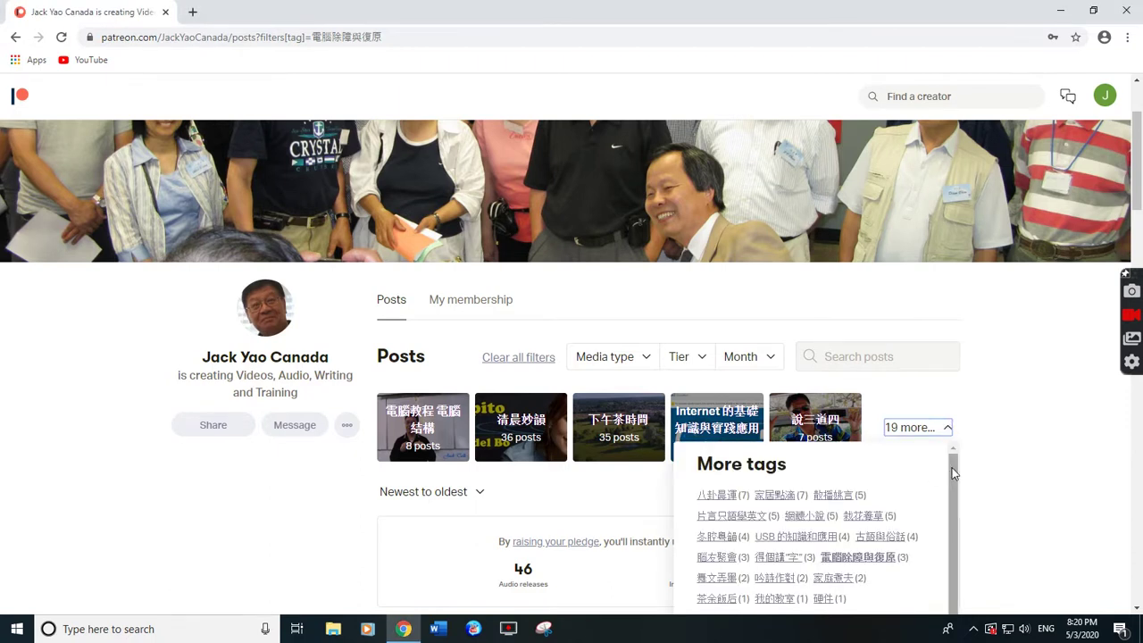
{"action": "scroll", "coordinate": [934, 474], "scroll_direction": "down", "scroll_amount": 1}
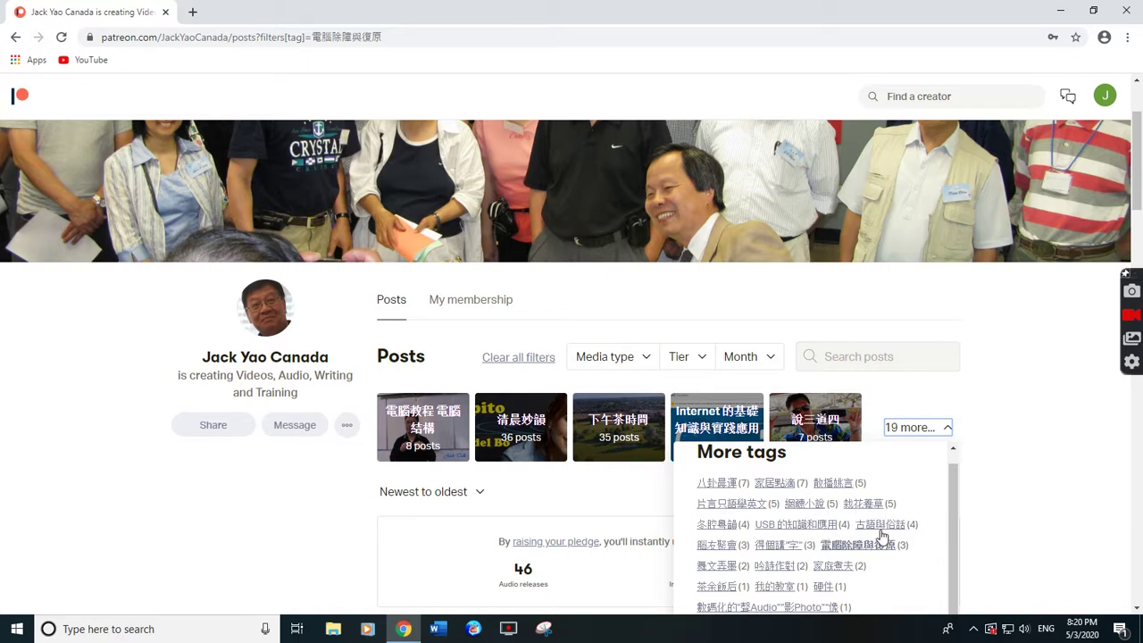
{"action": "scroll", "coordinate": [949, 539], "scroll_direction": "down", "scroll_amount": 1}
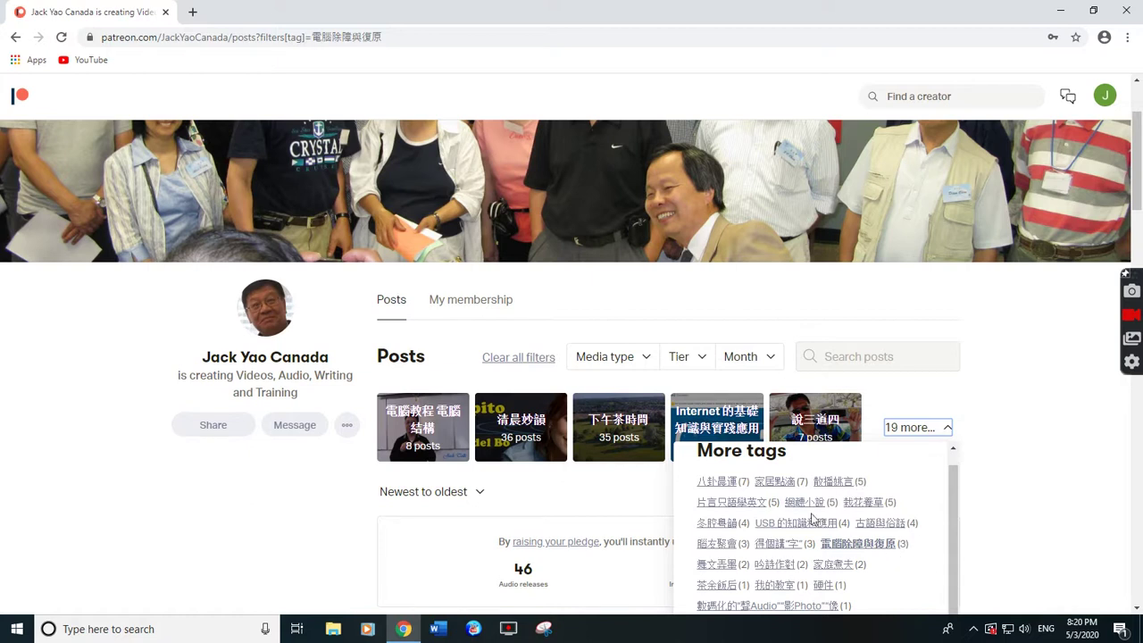
{"action": "left_click", "coordinate": [728, 491]}
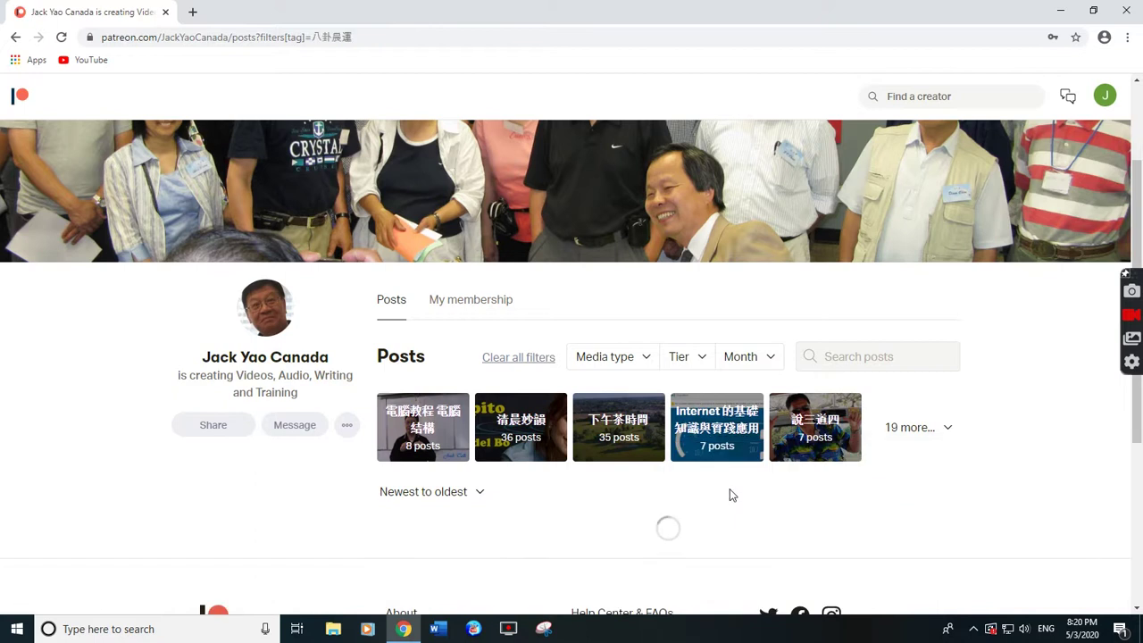
Browse the 八卦晨運 posts and like the May 2 post 巧用手機.
{"action": "scroll", "coordinate": [729, 491], "scroll_direction": "down", "scroll_amount": 3}
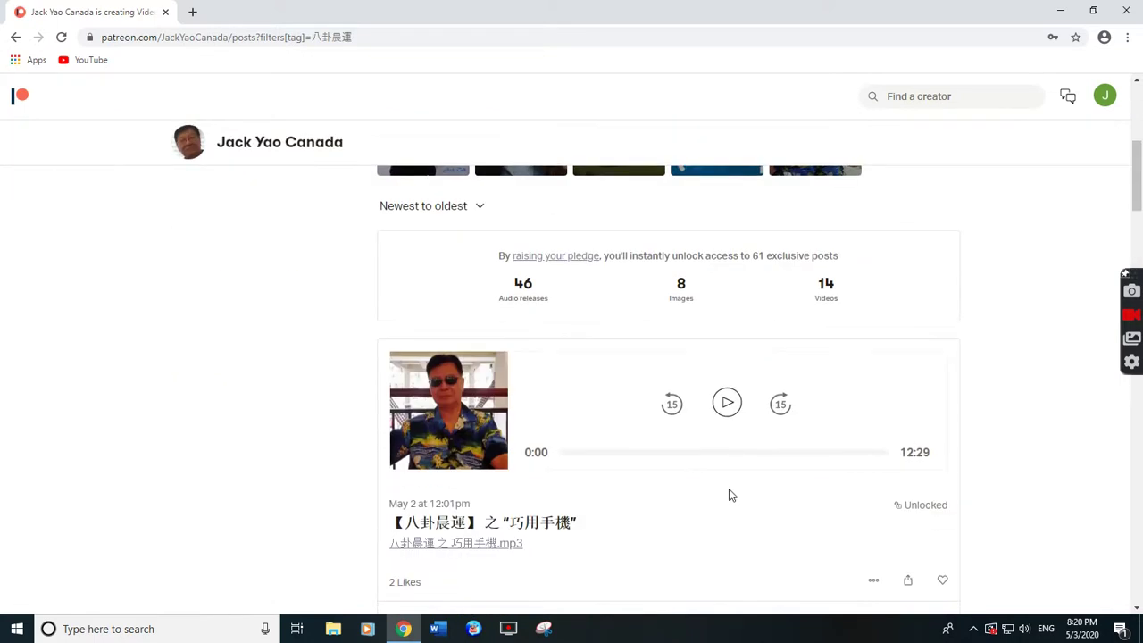
{"action": "scroll", "coordinate": [730, 495], "scroll_direction": "down", "scroll_amount": 6}
{"action": "scroll", "coordinate": [726, 492], "scroll_direction": "down", "scroll_amount": 3}
{"action": "scroll", "coordinate": [727, 492], "scroll_direction": "up", "scroll_amount": 4}
{"action": "scroll", "coordinate": [506, 534], "scroll_direction": "down", "scroll_amount": 2}
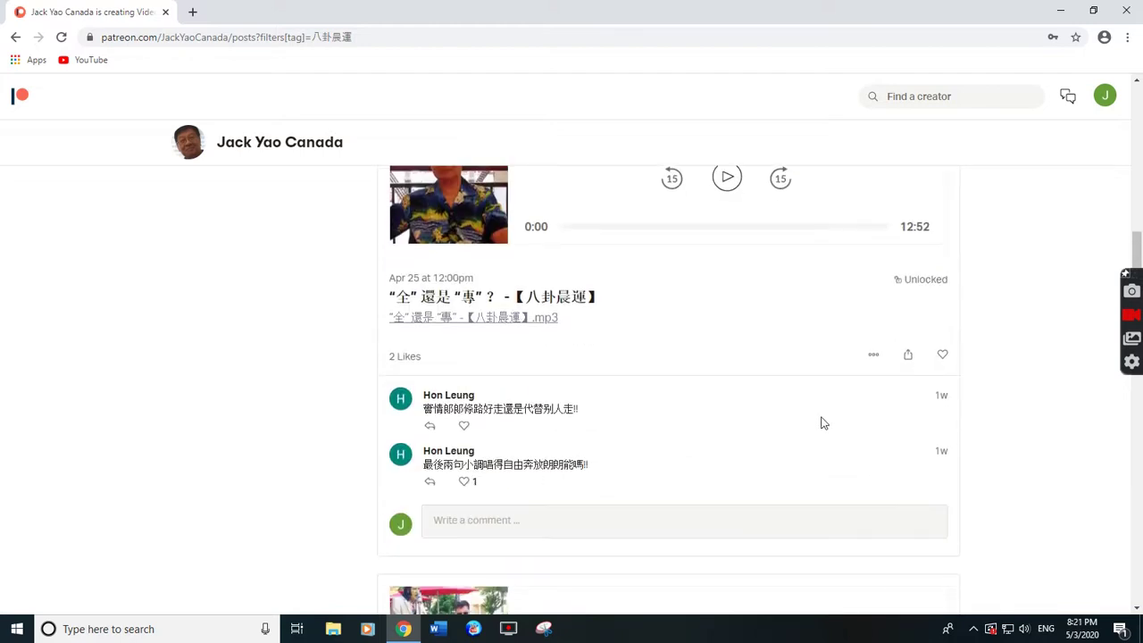
{"action": "scroll", "coordinate": [777, 433], "scroll_direction": "up", "scroll_amount": 4}
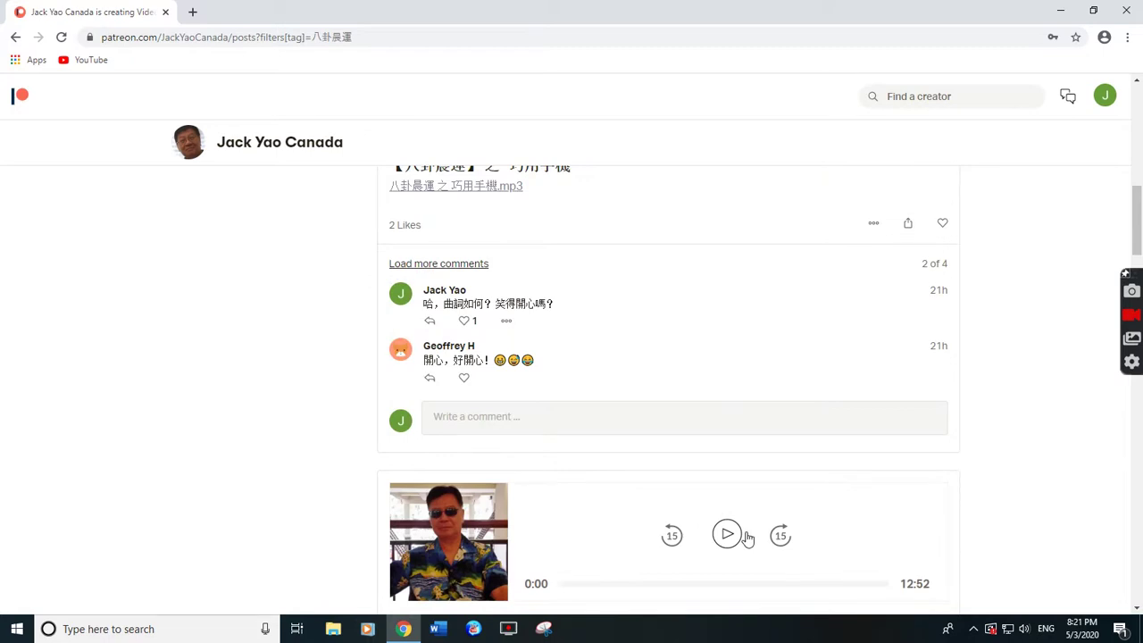
{"action": "scroll", "coordinate": [745, 534], "scroll_direction": "up", "scroll_amount": 2}
{"action": "scroll", "coordinate": [745, 528], "scroll_direction": "up", "scroll_amount": 3}
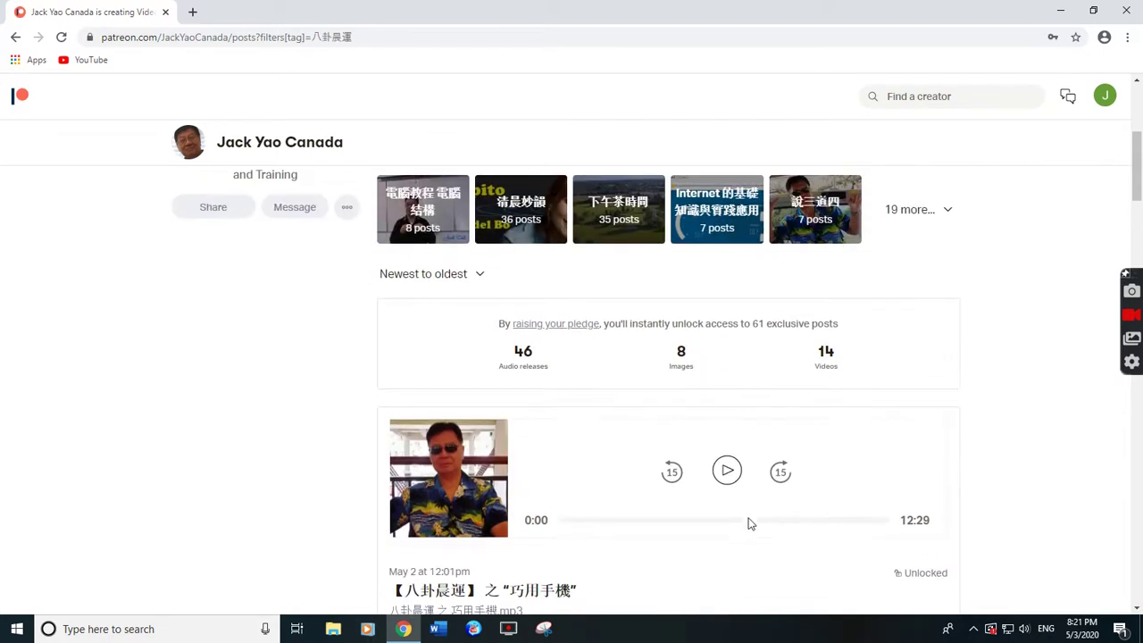
{"action": "scroll", "coordinate": [751, 522], "scroll_direction": "down", "scroll_amount": 2}
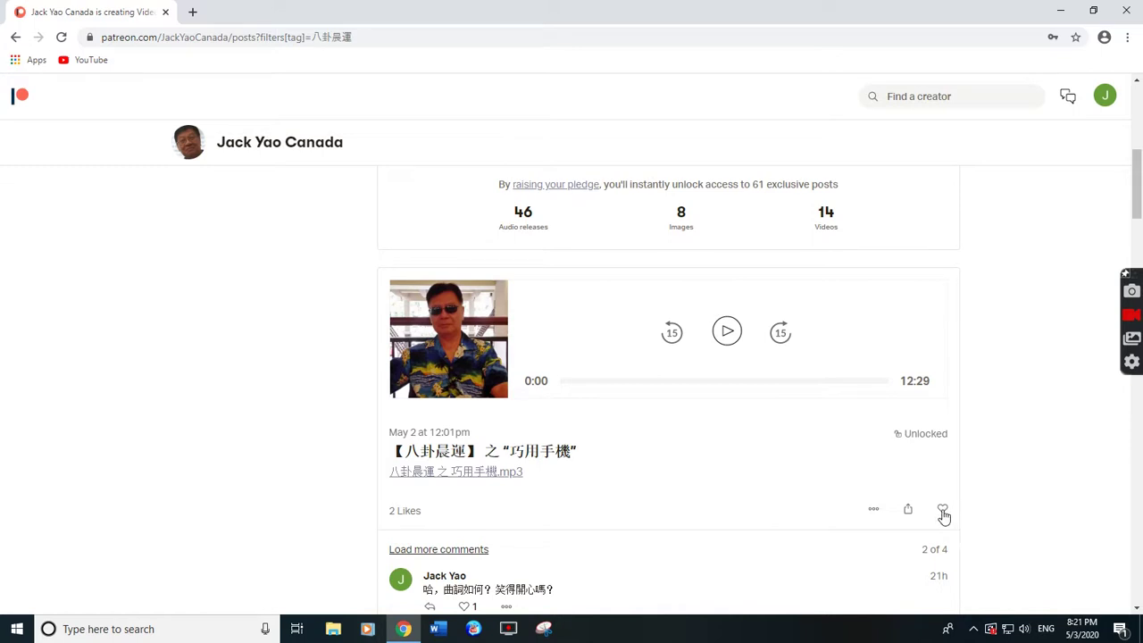
{"action": "left_click", "coordinate": [945, 514]}
{"action": "scroll", "coordinate": [782, 543], "scroll_direction": "up", "scroll_amount": 5}
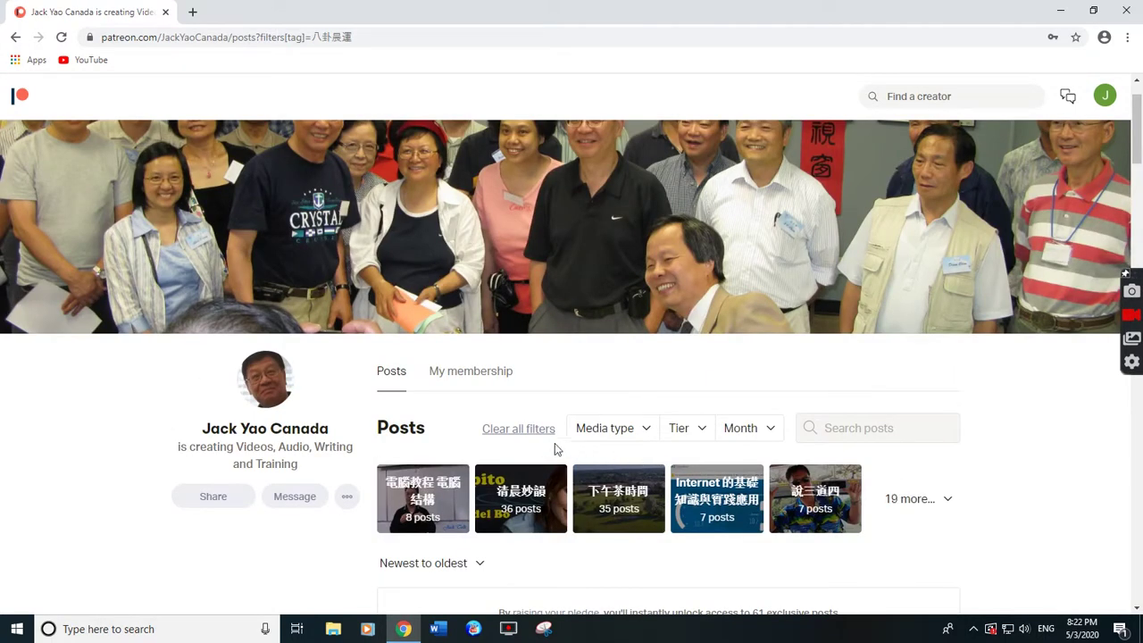
Check the Media type filter without choosing, then review the $5/month Official Patron benefits.
{"action": "left_click", "coordinate": [646, 436]}
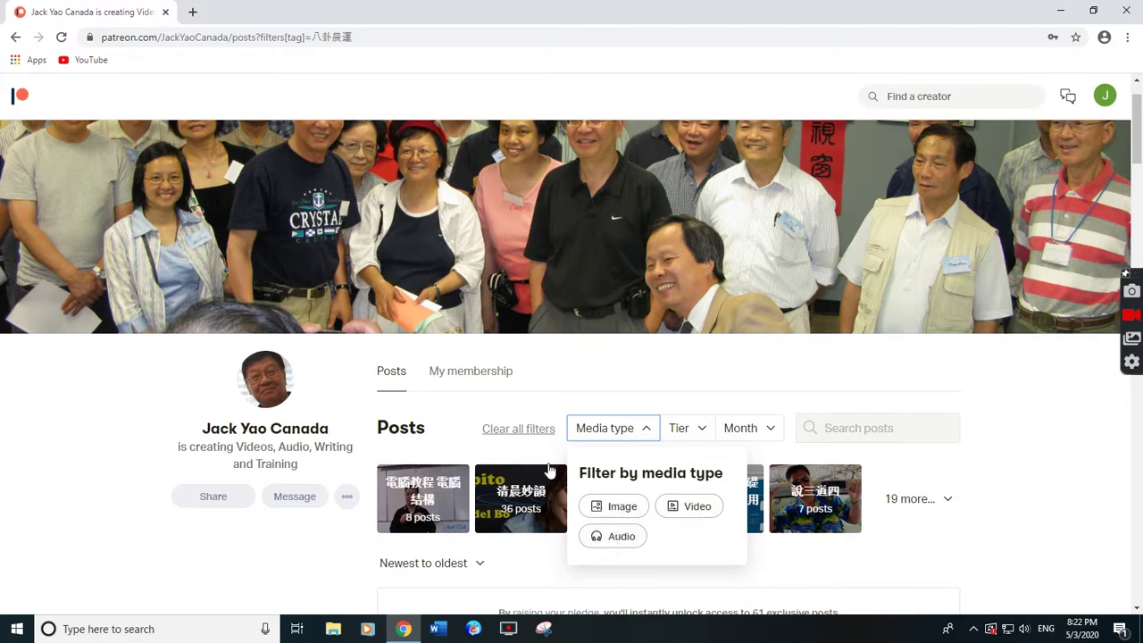
{"action": "left_click", "coordinate": [532, 449]}
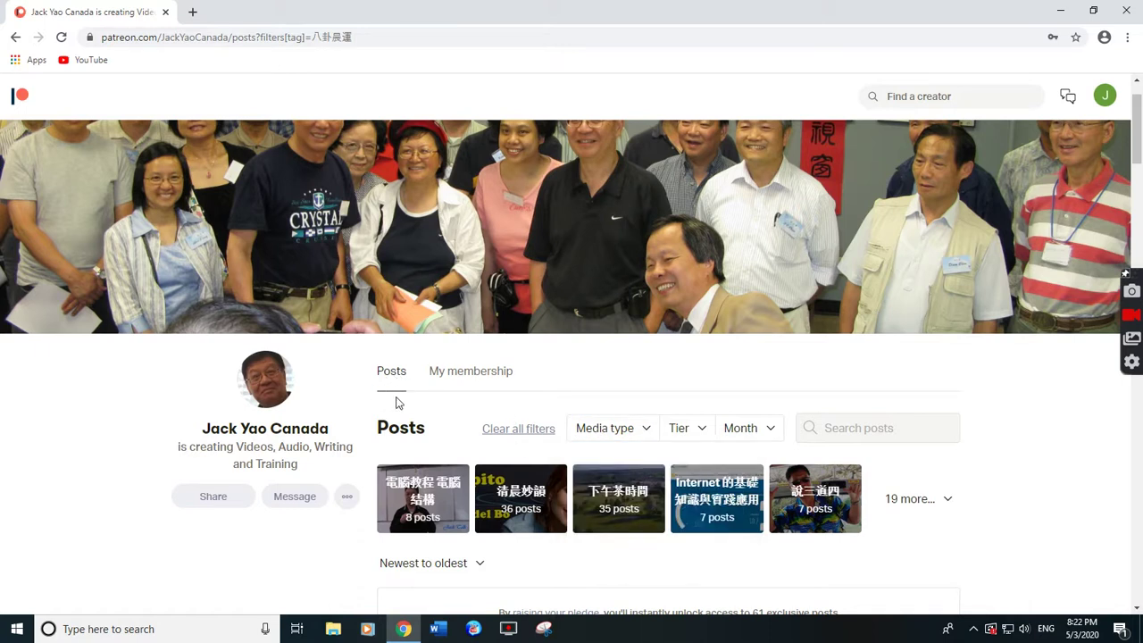
{"action": "left_click", "coordinate": [474, 375]}
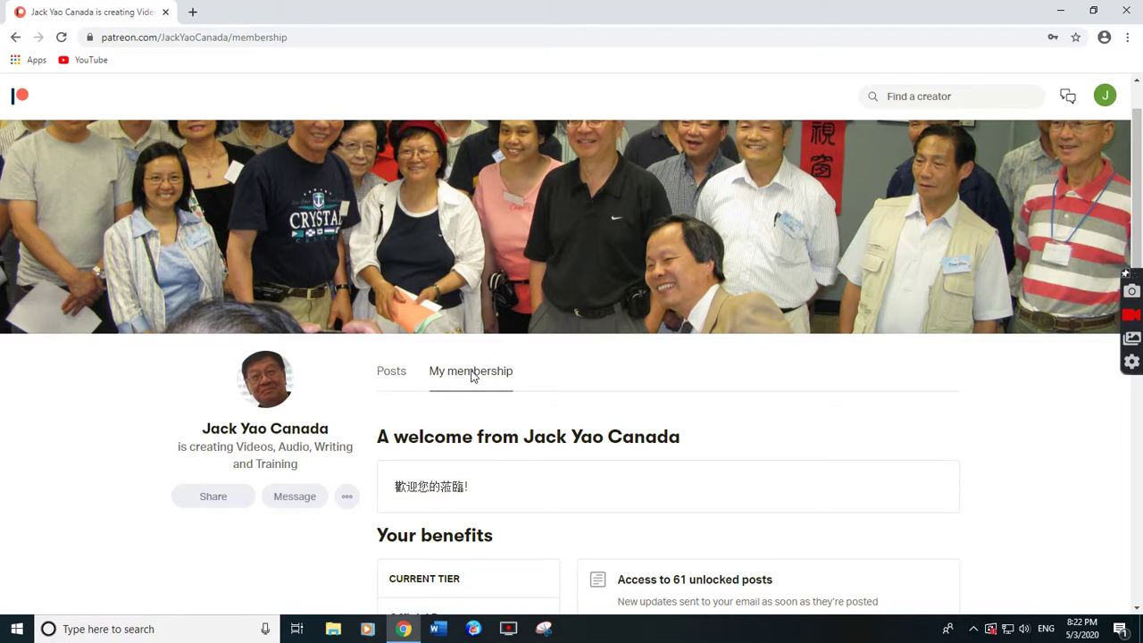
{"action": "scroll", "coordinate": [518, 426], "scroll_direction": "down", "scroll_amount": 3}
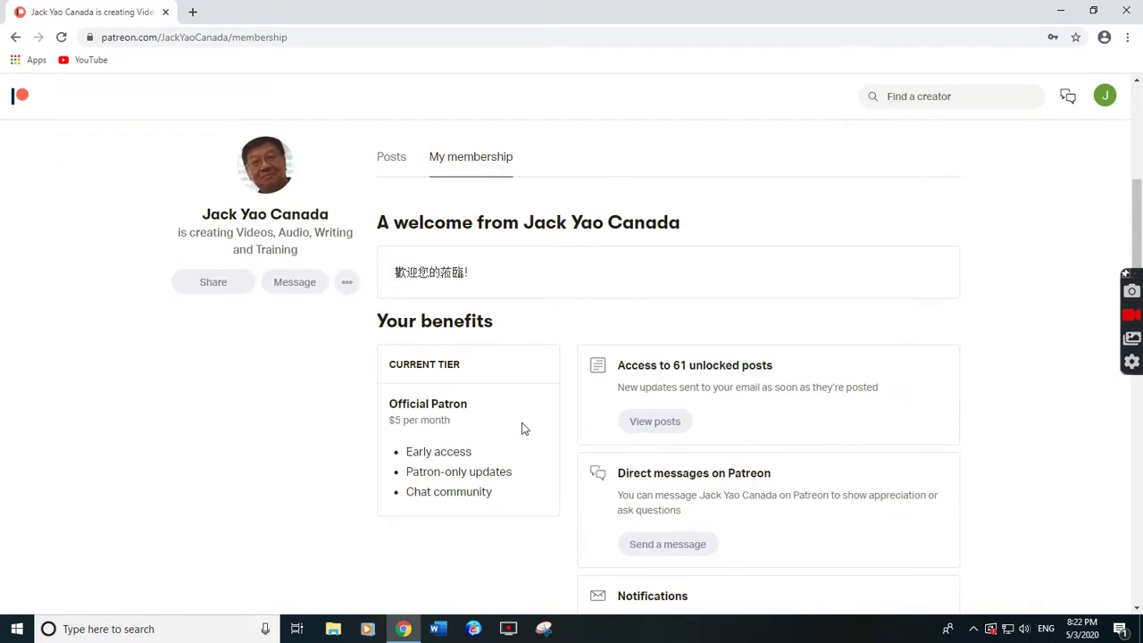
{"action": "scroll", "coordinate": [723, 412], "scroll_direction": "down", "scroll_amount": 3}
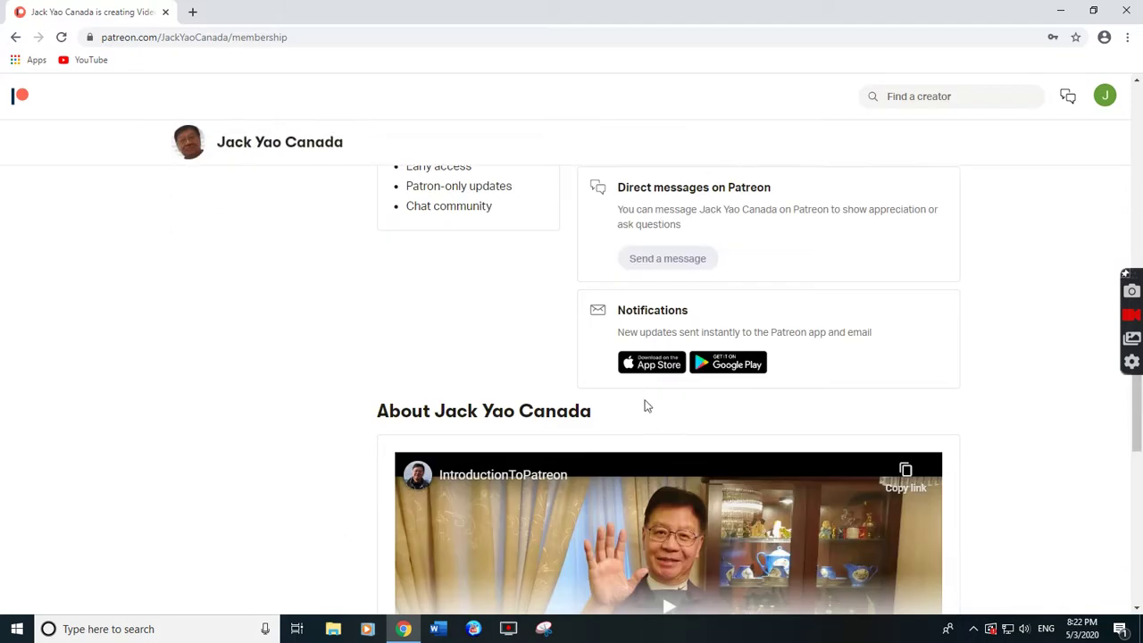
{"action": "scroll", "coordinate": [507, 396], "scroll_direction": "down", "scroll_amount": 1}
{"action": "scroll", "coordinate": [507, 396], "scroll_direction": "down", "scroll_amount": 2}
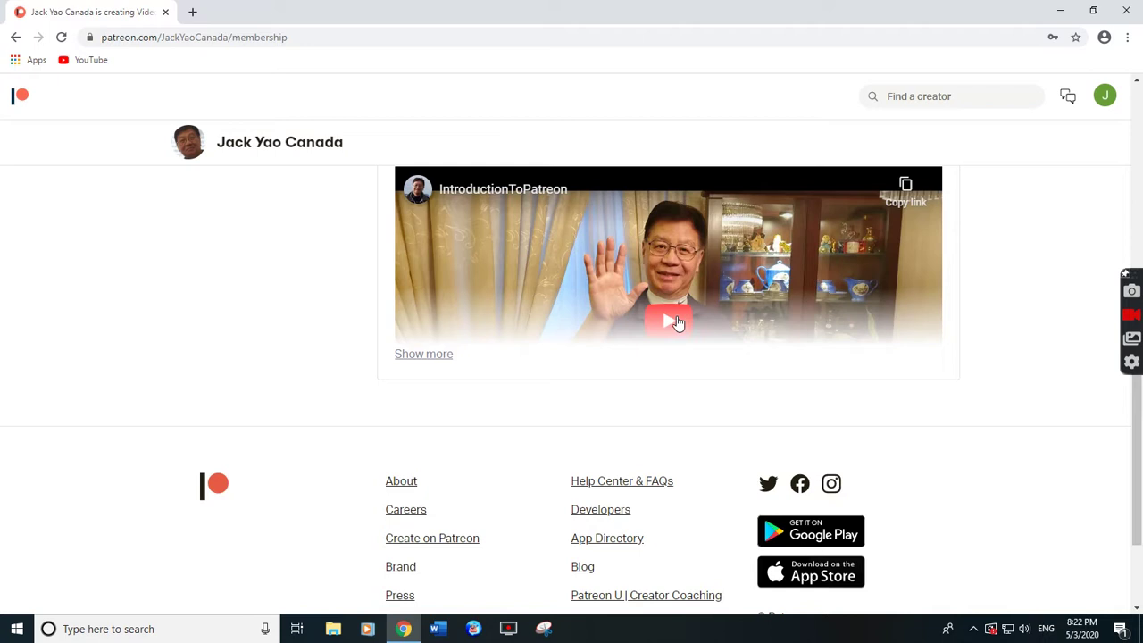
{"action": "scroll", "coordinate": [672, 323], "scroll_direction": "up", "scroll_amount": 5}
{"action": "scroll", "coordinate": [621, 331], "scroll_direction": "up", "scroll_amount": 3}
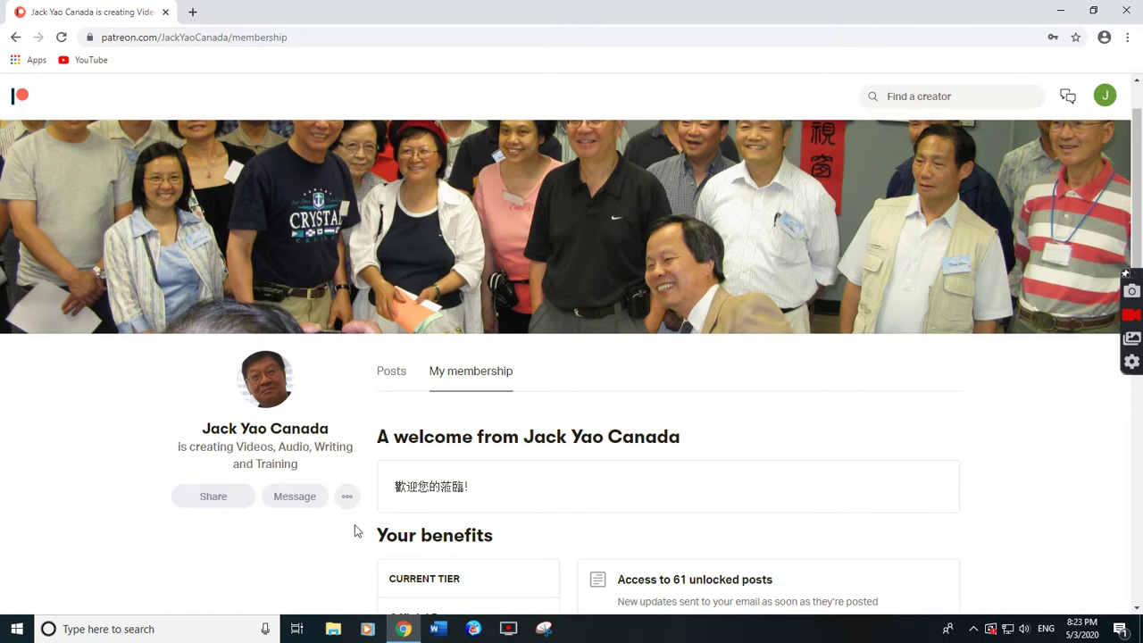
Open the account menu and scroll the membership page's About section.
{"action": "left_click", "coordinate": [1106, 97]}
{"action": "scroll", "coordinate": [915, 390], "scroll_direction": "down", "scroll_amount": 3}
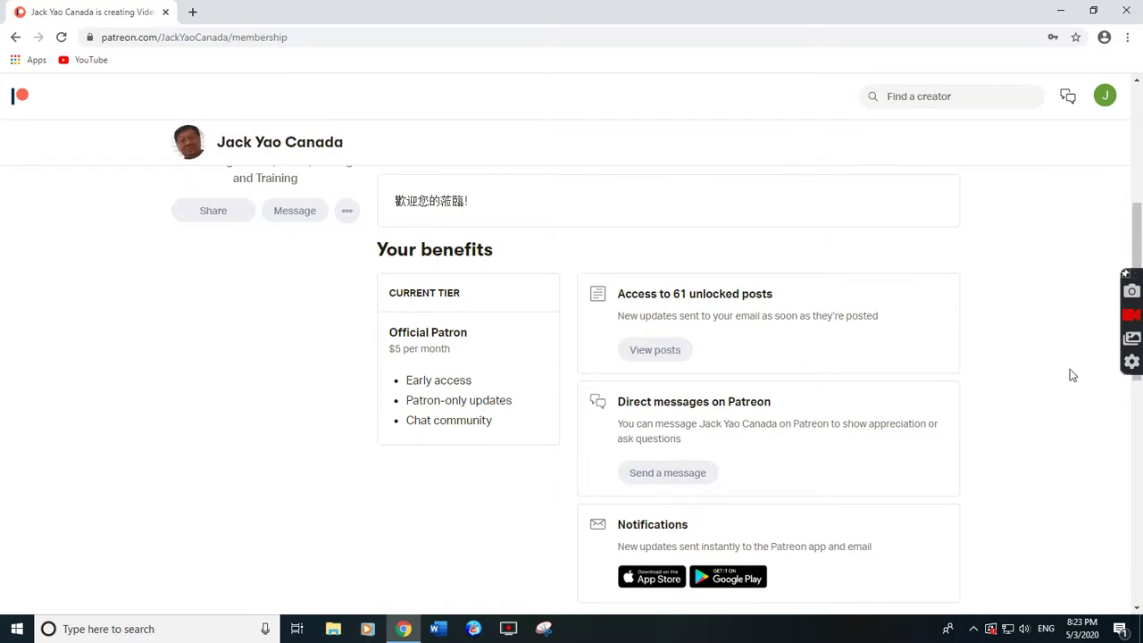
{"action": "scroll", "coordinate": [322, 188], "scroll_direction": "up", "scroll_amount": 4}
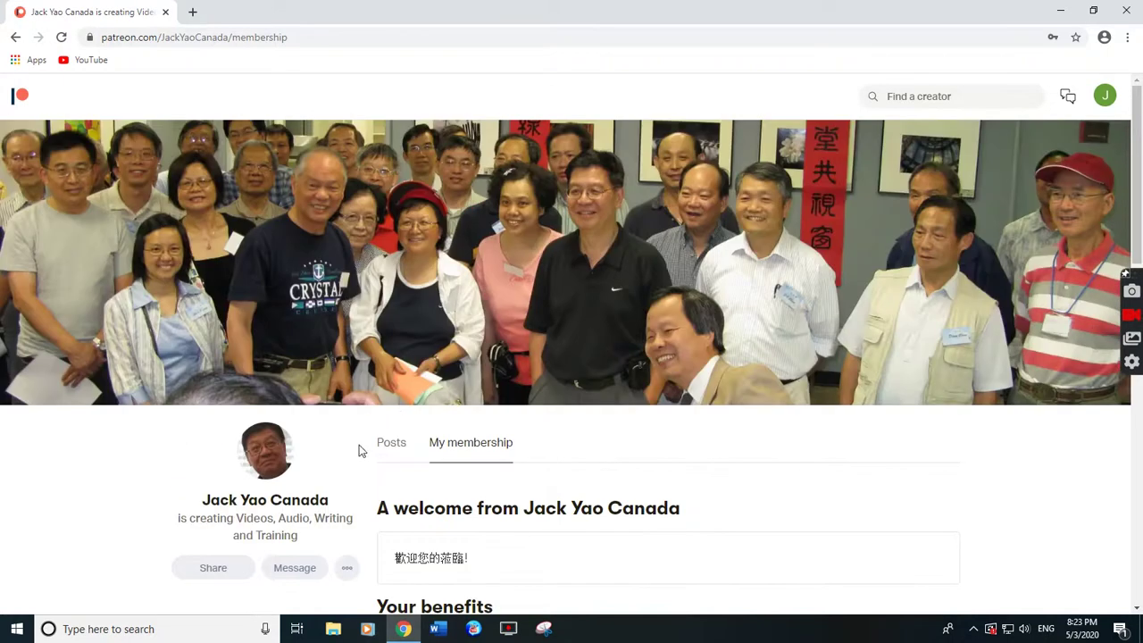
Browse the creator's unfiltered Posts, including 清晨妙韻 and 下午茶時間 collections, then open the account menu.
{"action": "left_click", "coordinate": [390, 444]}
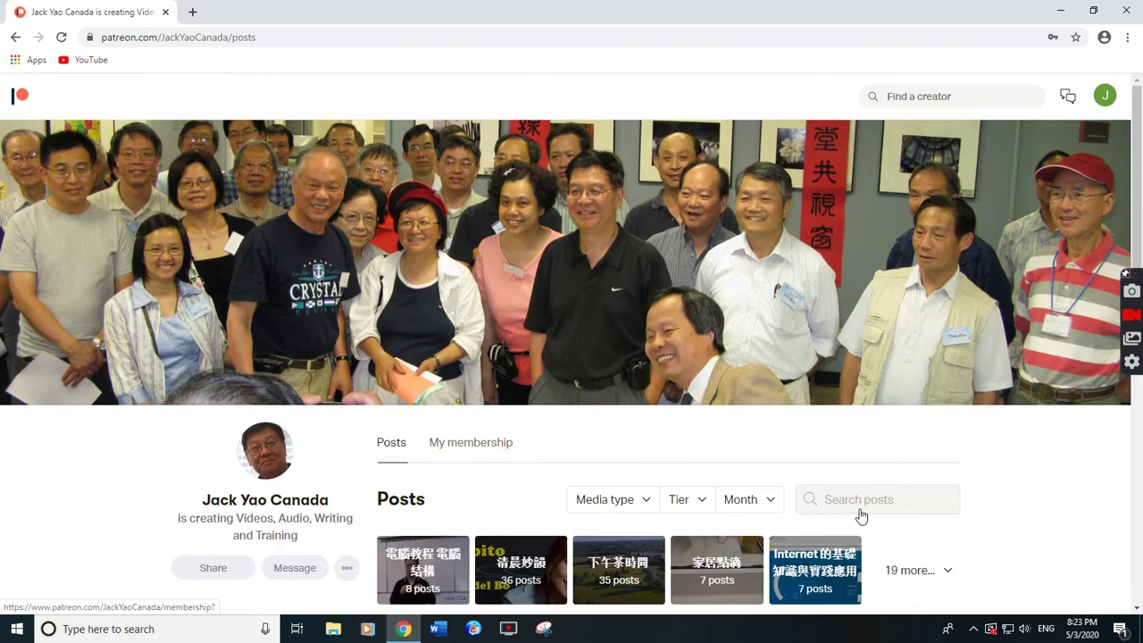
{"action": "scroll", "coordinate": [937, 519], "scroll_direction": "down", "scroll_amount": 3}
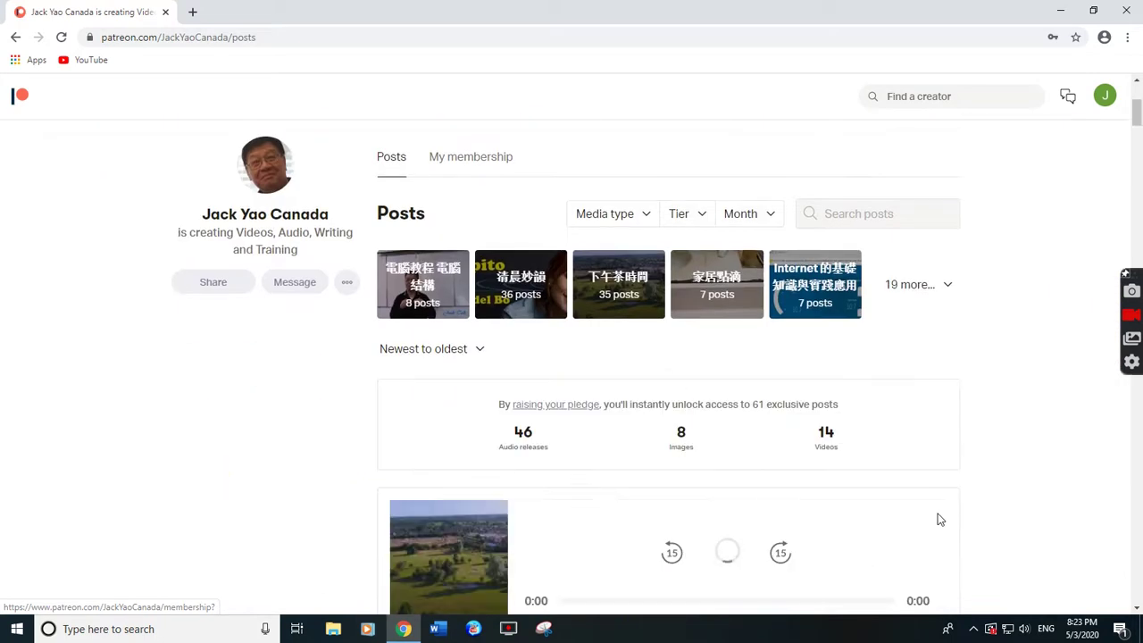
{"action": "scroll", "coordinate": [938, 518], "scroll_direction": "down", "scroll_amount": 3}
{"action": "scroll", "coordinate": [938, 515], "scroll_direction": "down", "scroll_amount": 3}
{"action": "scroll", "coordinate": [928, 508], "scroll_direction": "up", "scroll_amount": 10}
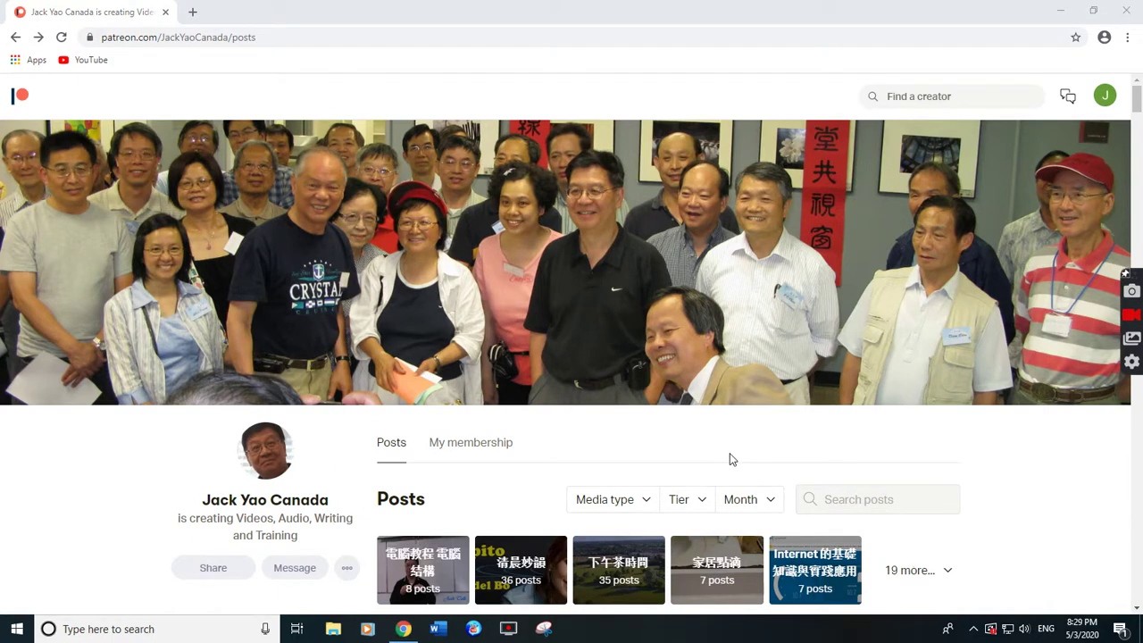
{"action": "left_click", "coordinate": [1103, 97]}
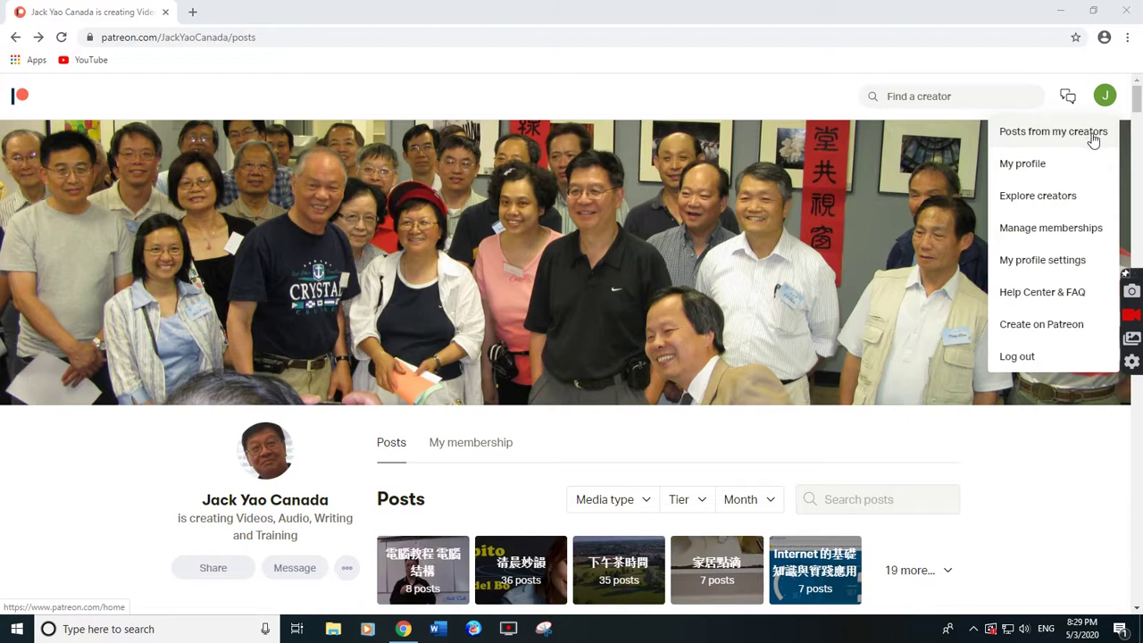
Visit the Posts from my creators feed, then open My profile from the account menu.
{"action": "left_click", "coordinate": [1081, 136]}
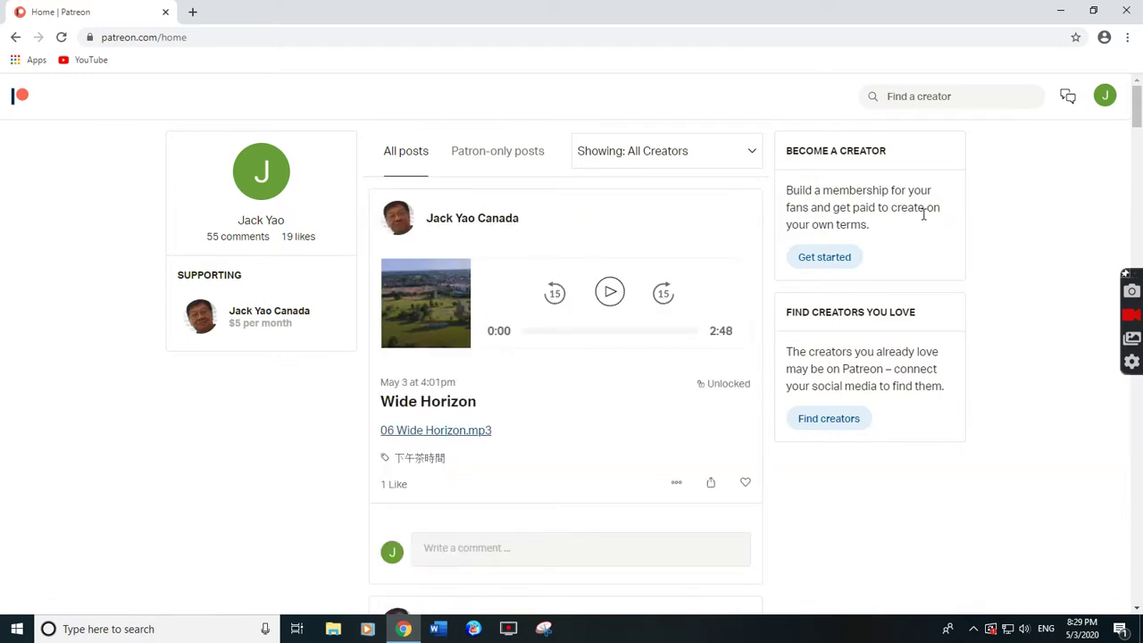
{"action": "left_click", "coordinate": [1107, 101]}
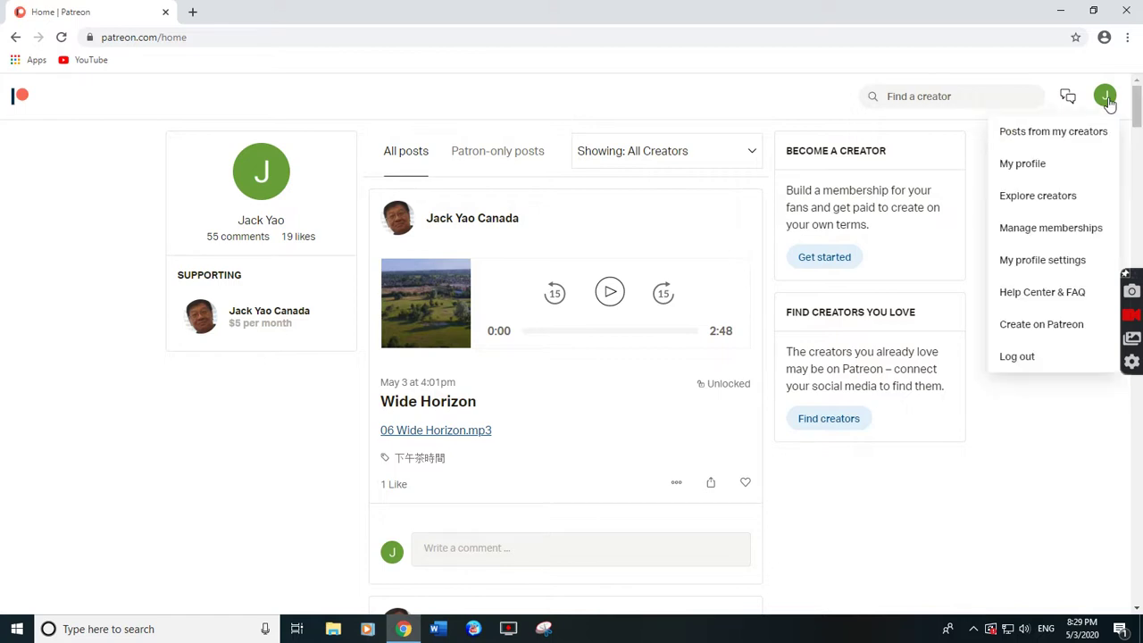
{"action": "left_click", "coordinate": [1029, 168]}
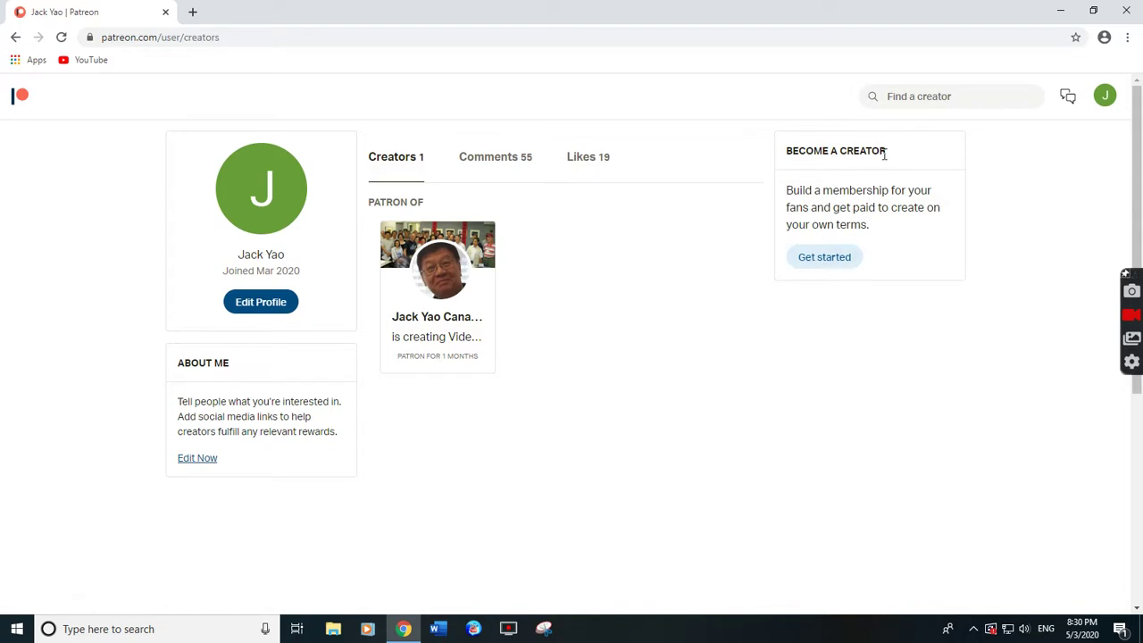
Open the profile settings from the patron profile page and scroll through them.
{"action": "left_click", "coordinate": [260, 304]}
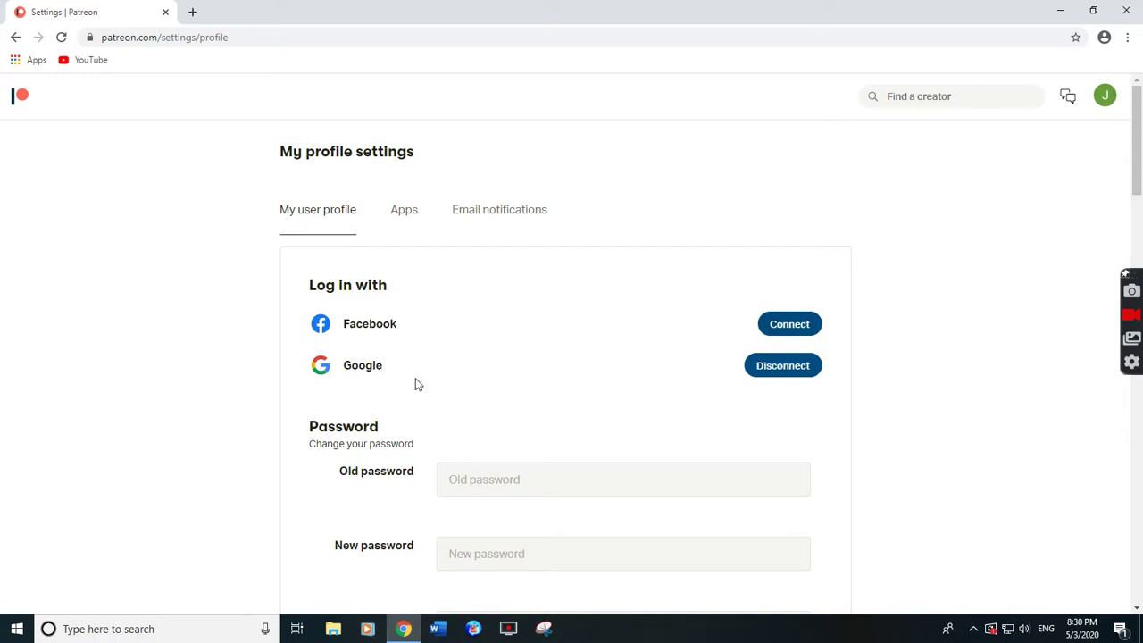
{"action": "scroll", "coordinate": [415, 384], "scroll_direction": "down", "scroll_amount": 2}
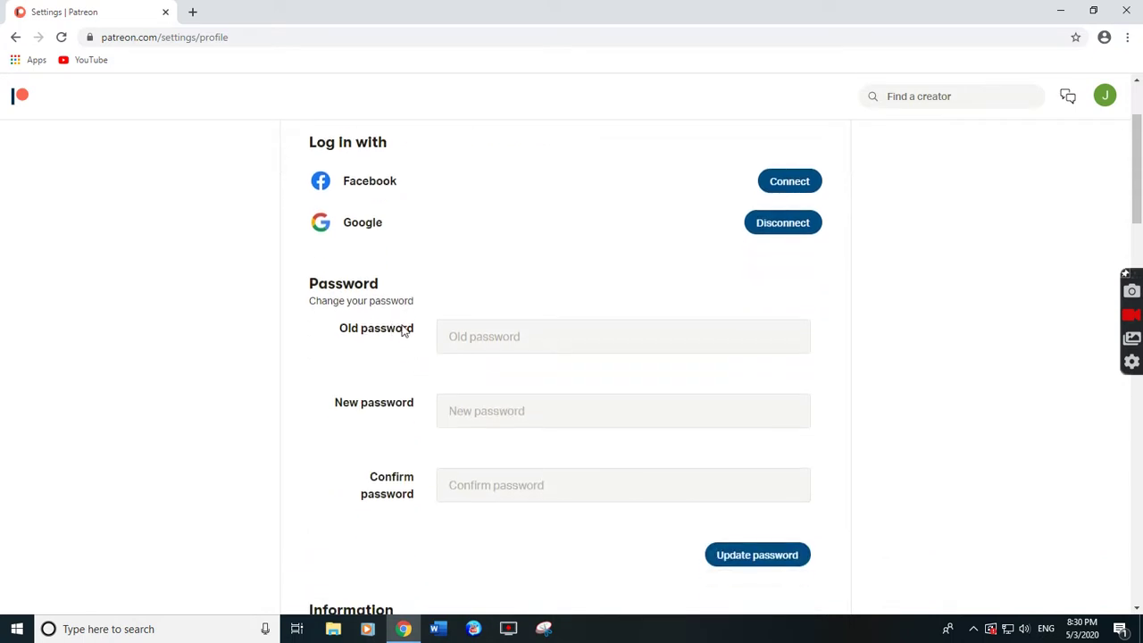
{"action": "scroll", "coordinate": [454, 336], "scroll_direction": "down", "scroll_amount": 3}
{"action": "scroll", "coordinate": [455, 339], "scroll_direction": "down", "scroll_amount": 1}
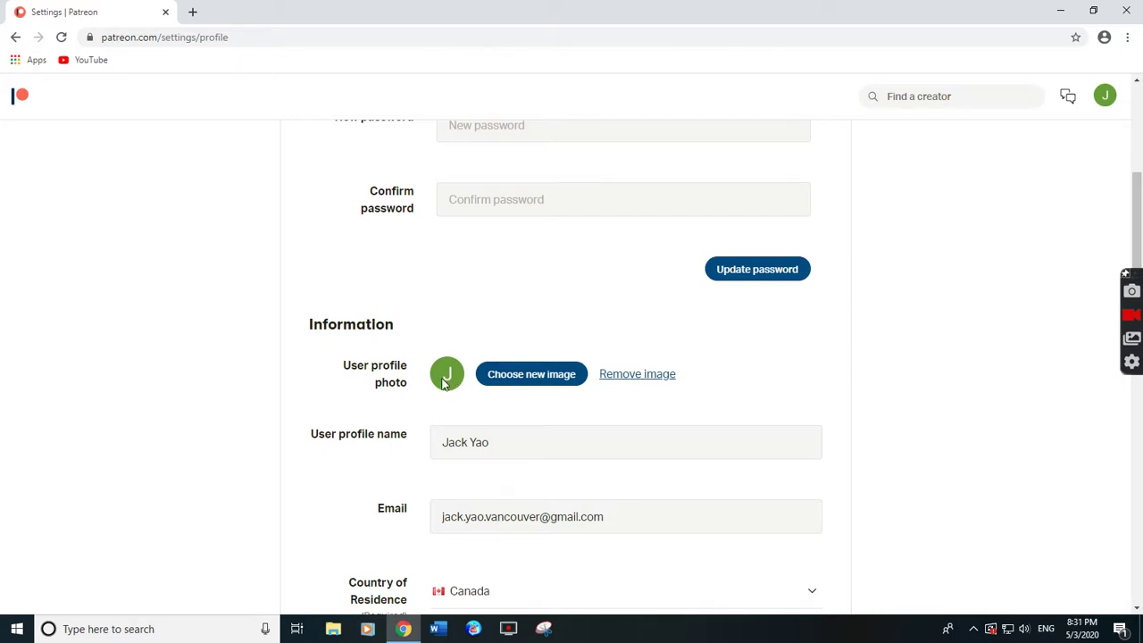
{"action": "scroll", "coordinate": [444, 382], "scroll_direction": "down", "scroll_amount": 2}
Select the profile name field and review Google sign-in, password and two-factor settings.
{"action": "left_click", "coordinate": [477, 301]}
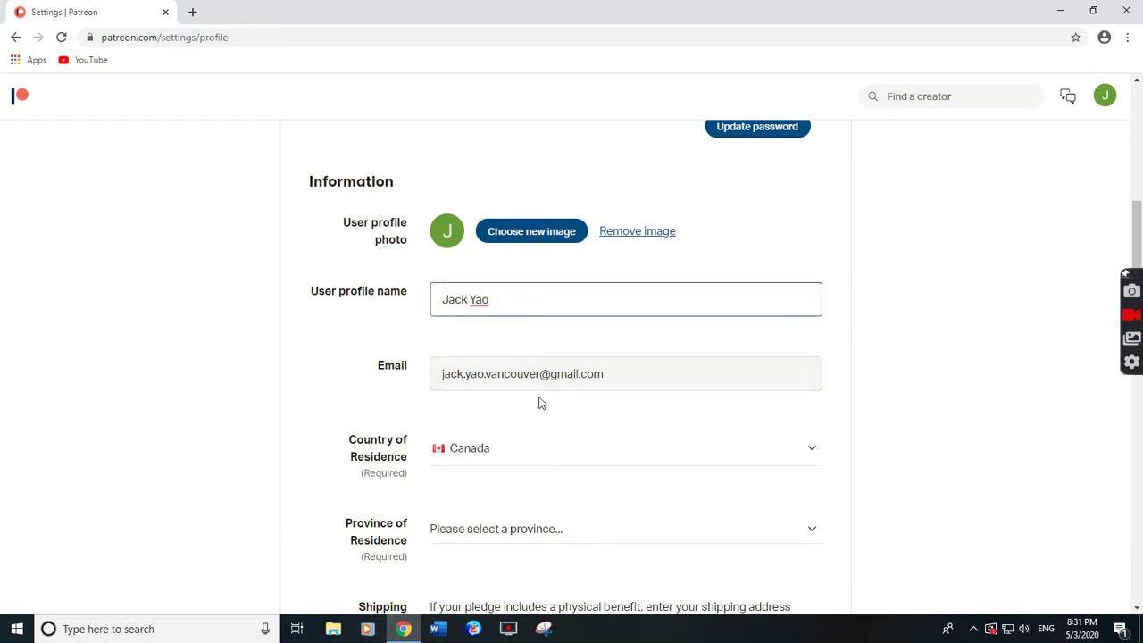
{"action": "scroll", "coordinate": [500, 368], "scroll_direction": "down", "scroll_amount": 2}
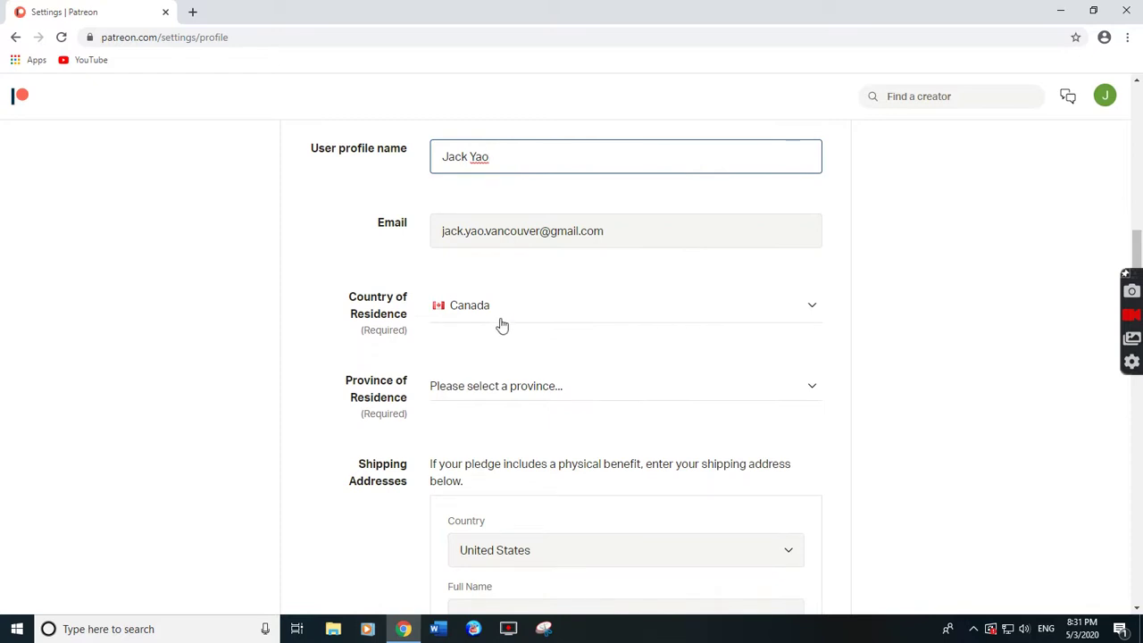
{"action": "scroll", "coordinate": [499, 326], "scroll_direction": "down", "scroll_amount": 2}
{"action": "scroll", "coordinate": [504, 316], "scroll_direction": "down", "scroll_amount": 2}
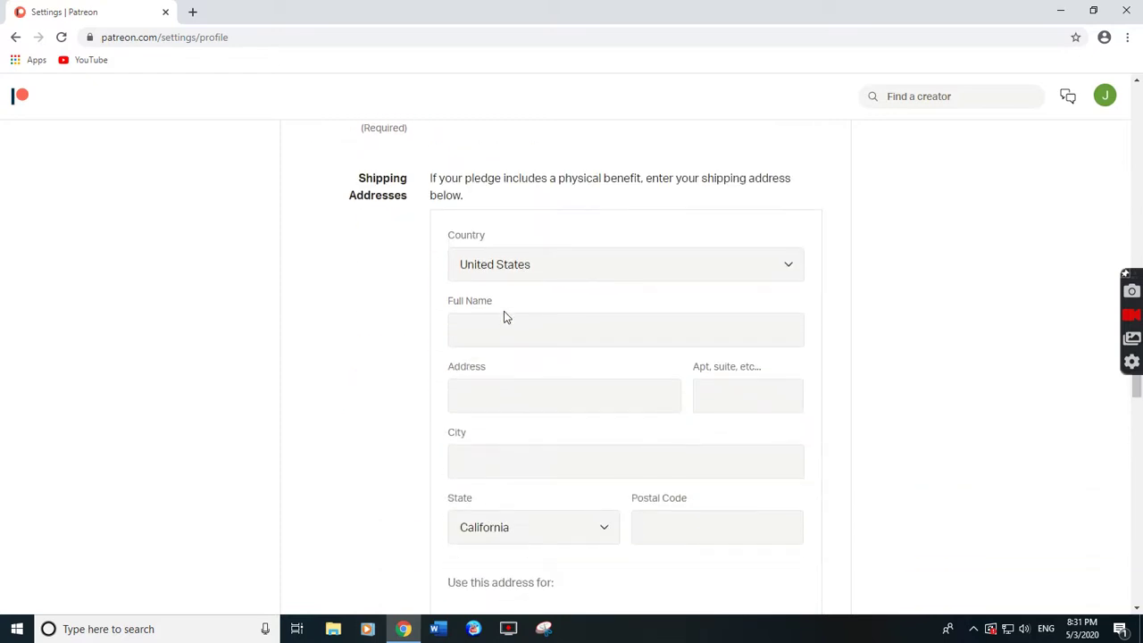
{"action": "scroll", "coordinate": [504, 313], "scroll_direction": "down", "scroll_amount": 3}
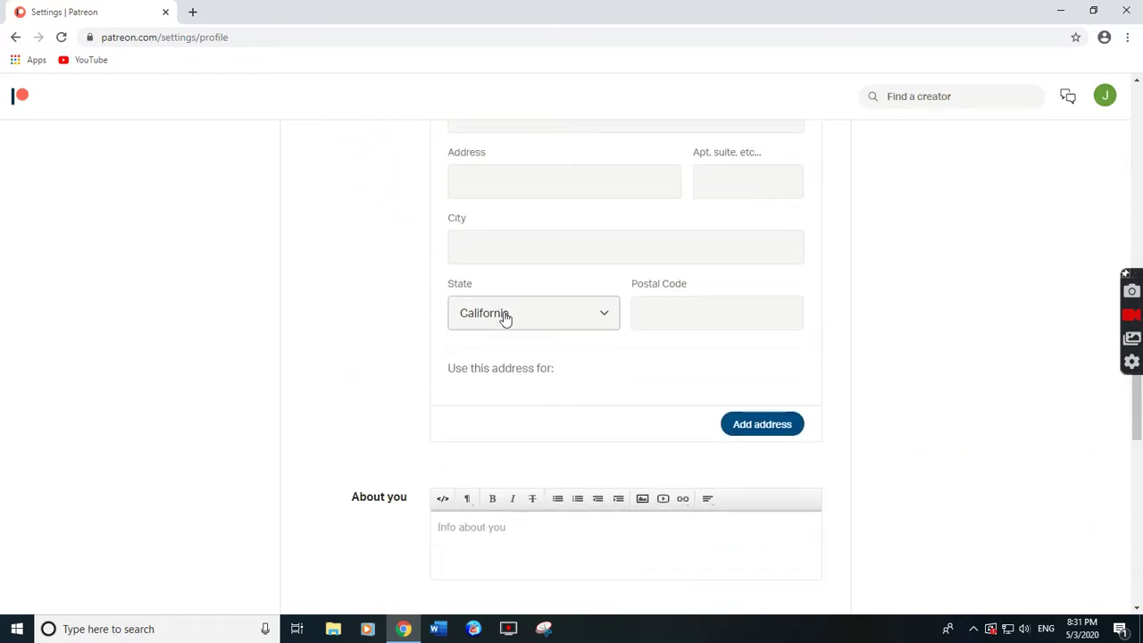
{"action": "scroll", "coordinate": [505, 314], "scroll_direction": "down", "scroll_amount": 3}
{"action": "scroll", "coordinate": [504, 314], "scroll_direction": "down", "scroll_amount": 5}
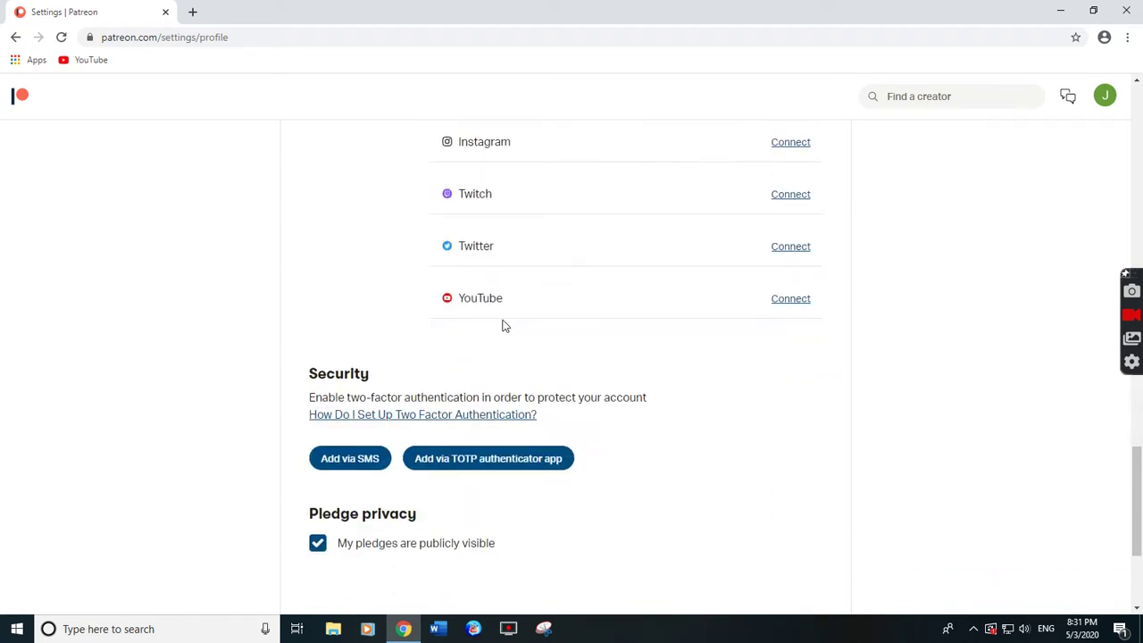
{"action": "scroll", "coordinate": [500, 313], "scroll_direction": "up", "scroll_amount": 20}
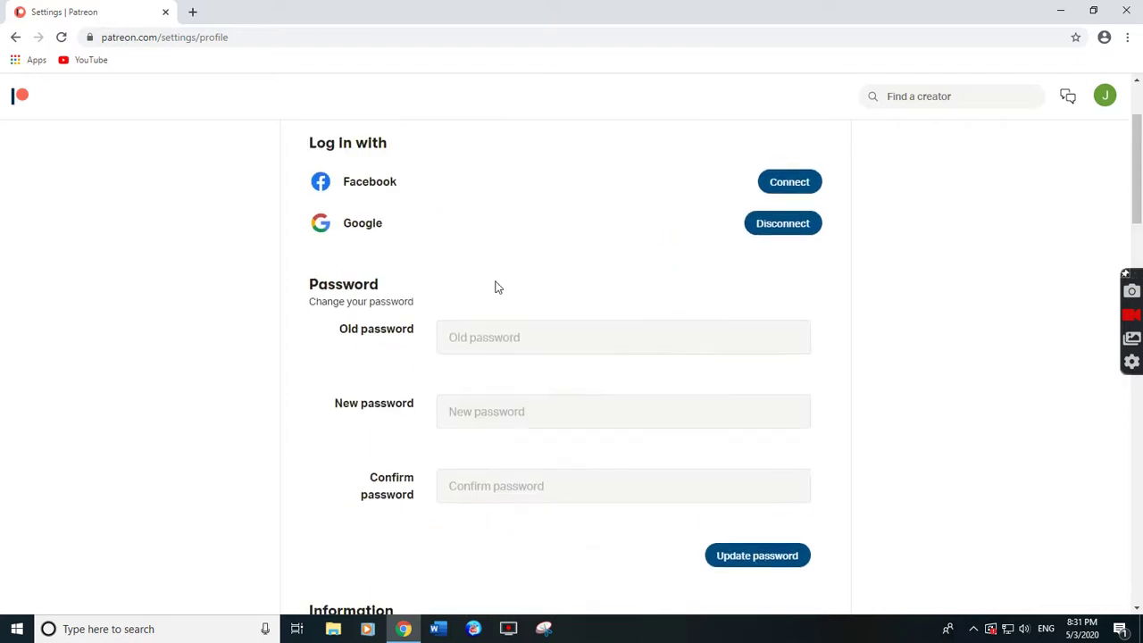
{"action": "scroll", "coordinate": [496, 276], "scroll_direction": "up", "scroll_amount": 2}
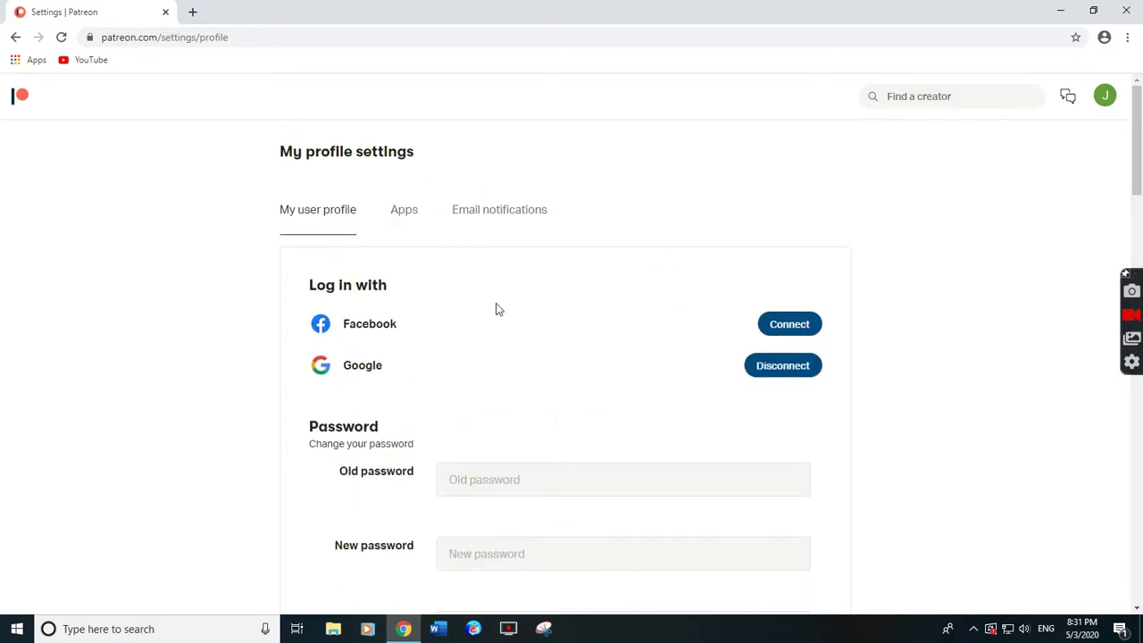
View the Apps settings, then the Email notifications preferences, and reopen the account menu.
{"action": "left_click", "coordinate": [411, 217]}
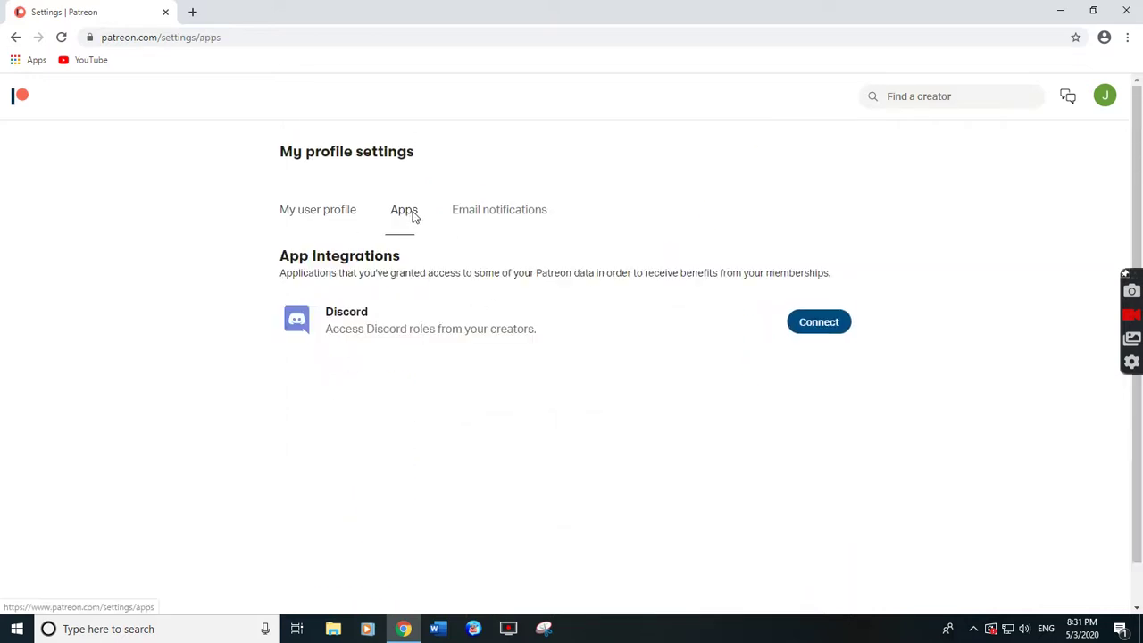
{"action": "left_click", "coordinate": [511, 216]}
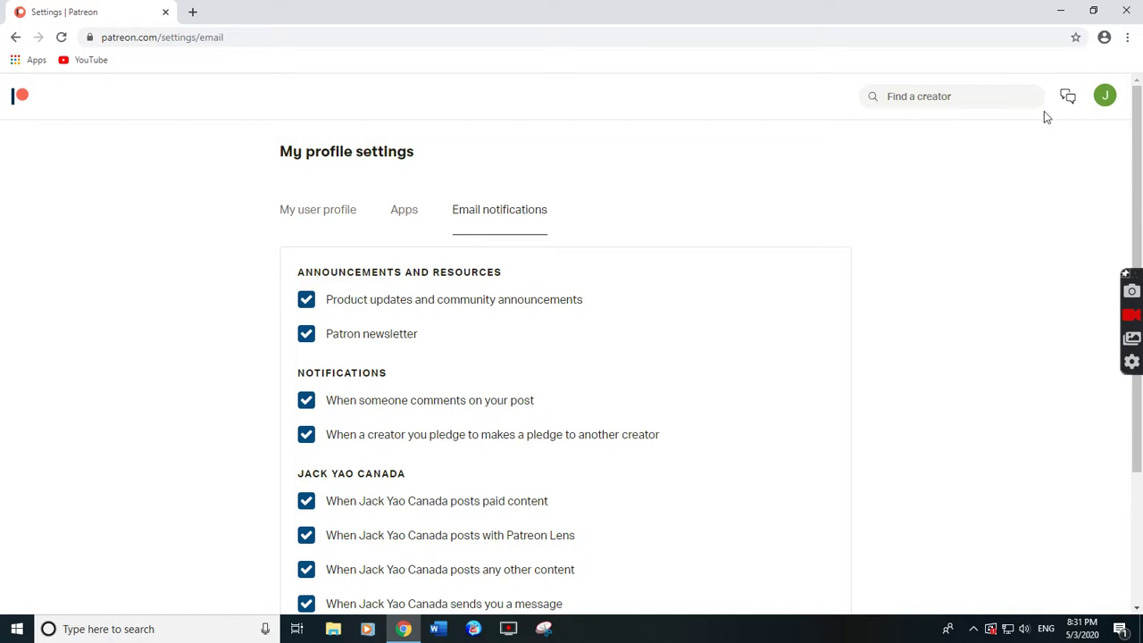
{"action": "left_click", "coordinate": [1105, 96]}
{"action": "left_click", "coordinate": [1106, 98]}
{"action": "left_click", "coordinate": [1106, 101]}
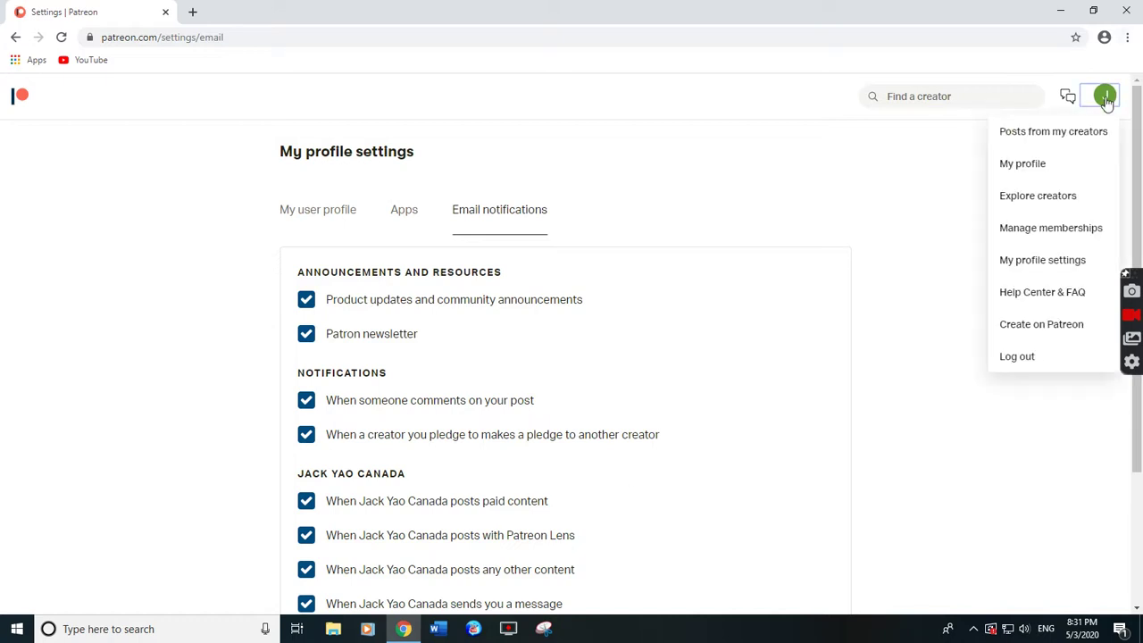
Browse the Explore creators page, then return to the home feed led by Wide Horizon.
{"action": "left_click", "coordinate": [1064, 204]}
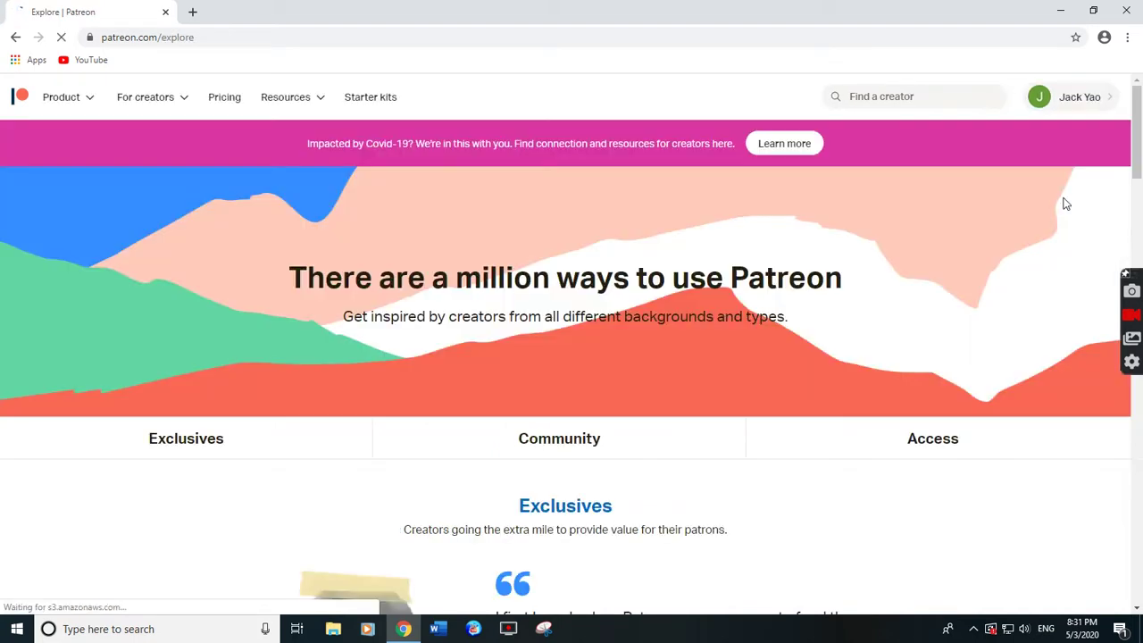
{"action": "scroll", "coordinate": [704, 469], "scroll_direction": "down", "scroll_amount": 2}
{"action": "scroll", "coordinate": [705, 473], "scroll_direction": "down", "scroll_amount": 5}
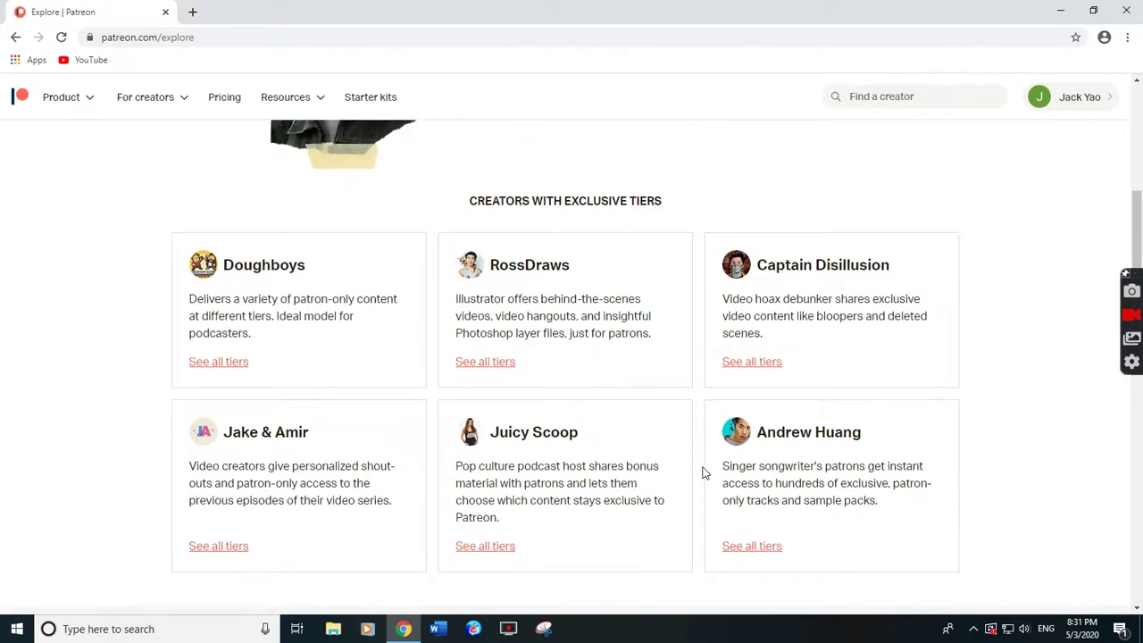
{"action": "scroll", "coordinate": [703, 473], "scroll_direction": "down", "scroll_amount": 10}
{"action": "scroll", "coordinate": [701, 466], "scroll_direction": "down", "scroll_amount": 4}
{"action": "scroll", "coordinate": [704, 462], "scroll_direction": "up", "scroll_amount": 8}
{"action": "scroll", "coordinate": [705, 459], "scroll_direction": "up", "scroll_amount": 15}
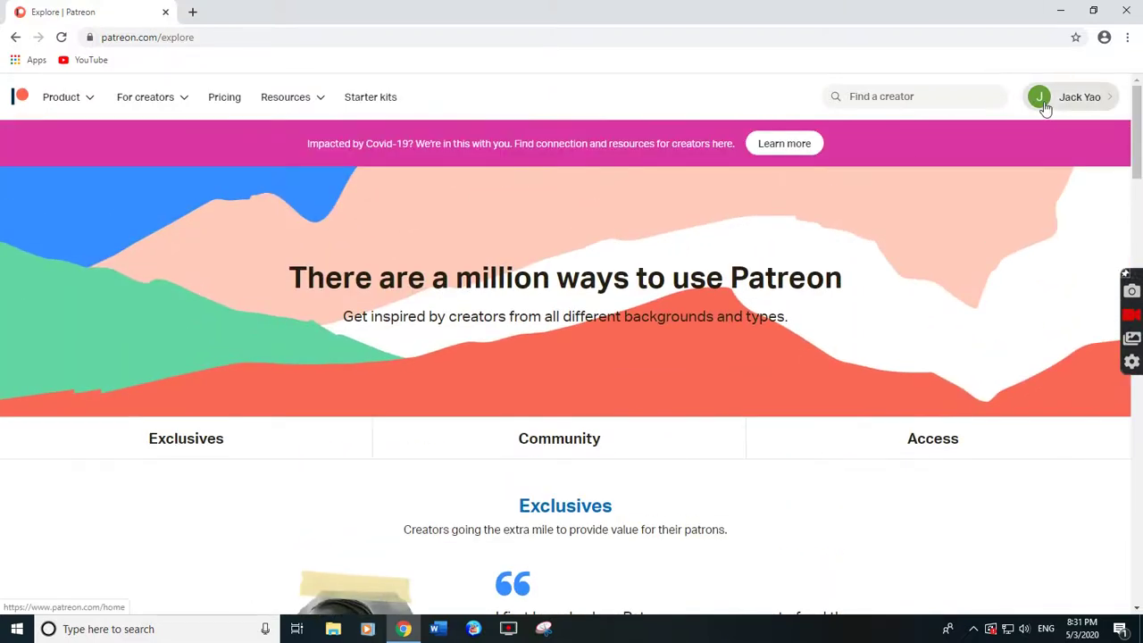
{"action": "left_click", "coordinate": [1074, 104]}
{"action": "mouse_move", "coordinate": [1112, 100]}
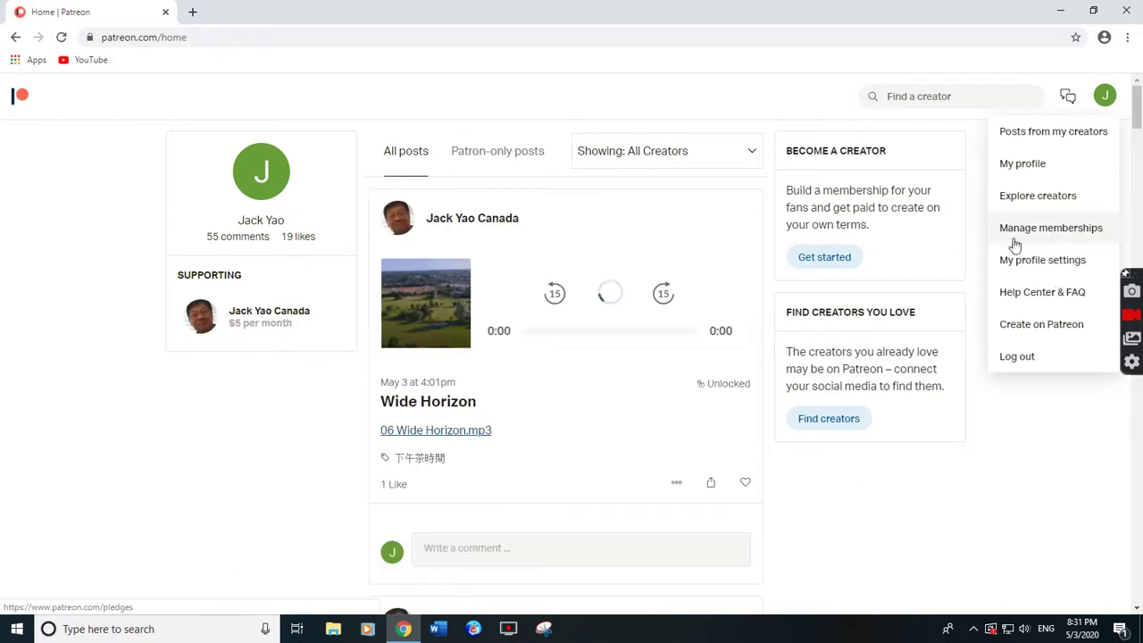
From Manage memberships, open the edit page for the $5 per month membership.
{"action": "left_click", "coordinate": [1084, 229]}
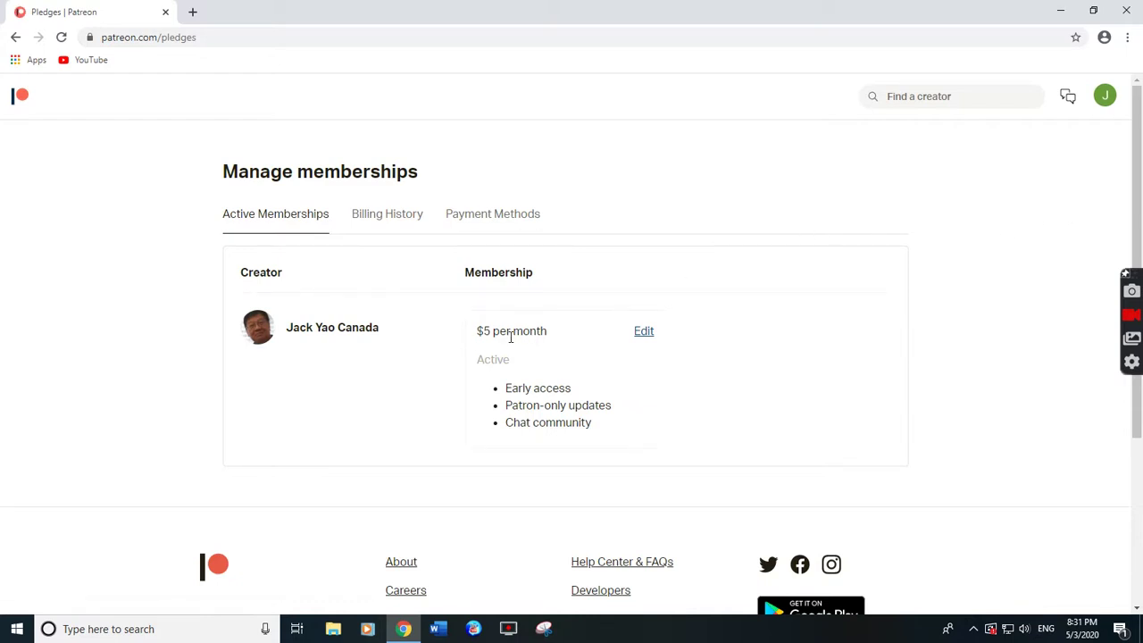
{"action": "scroll", "coordinate": [513, 338], "scroll_direction": "down", "scroll_amount": 2}
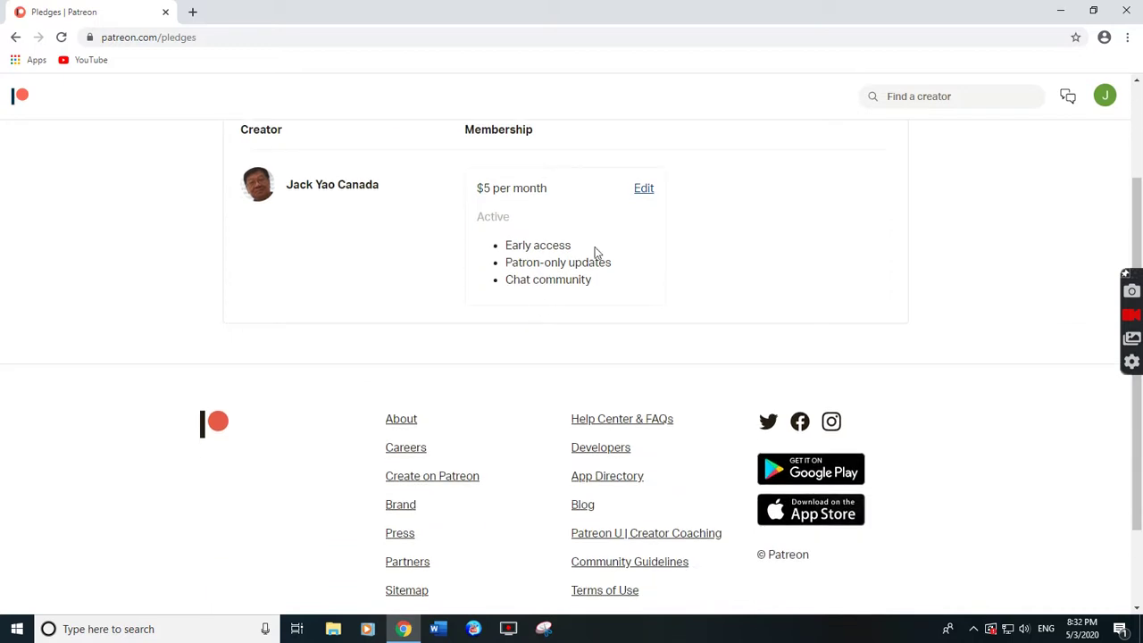
{"action": "scroll", "coordinate": [665, 255], "scroll_direction": "up", "scroll_amount": 2}
{"action": "left_click", "coordinate": [645, 332]}
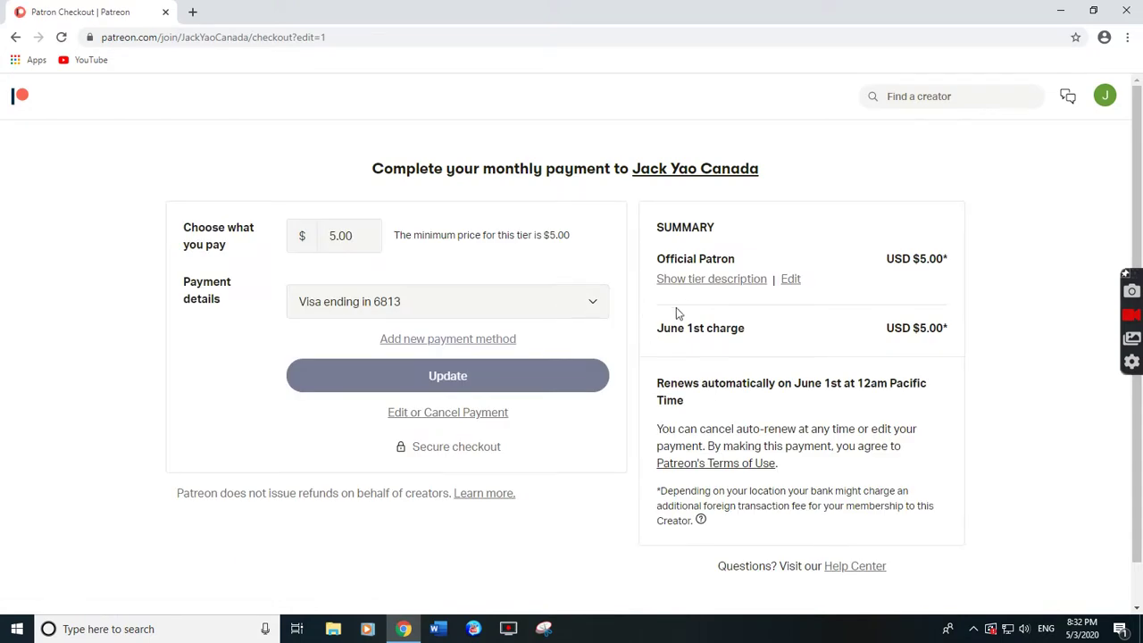
{"action": "left_click", "coordinate": [360, 237]}
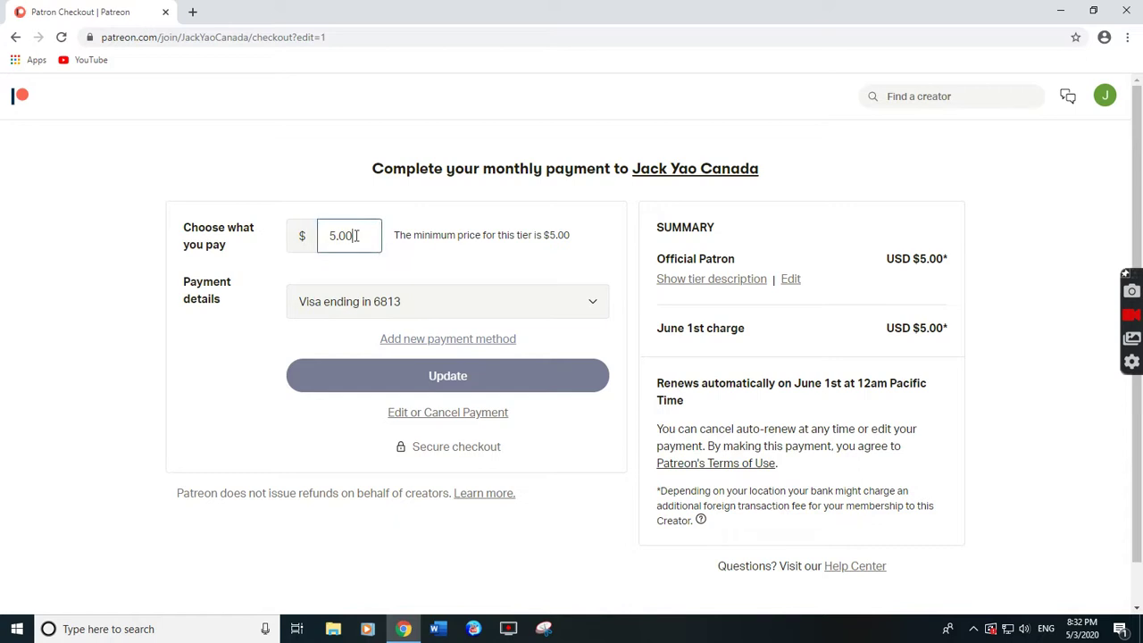
{"action": "left_click_drag", "start_coordinate": [355, 236], "coordinate": [314, 230]}
{"action": "left_click", "coordinate": [363, 235]}
{"action": "scroll", "coordinate": [377, 236], "scroll_direction": "down", "scroll_amount": 1}
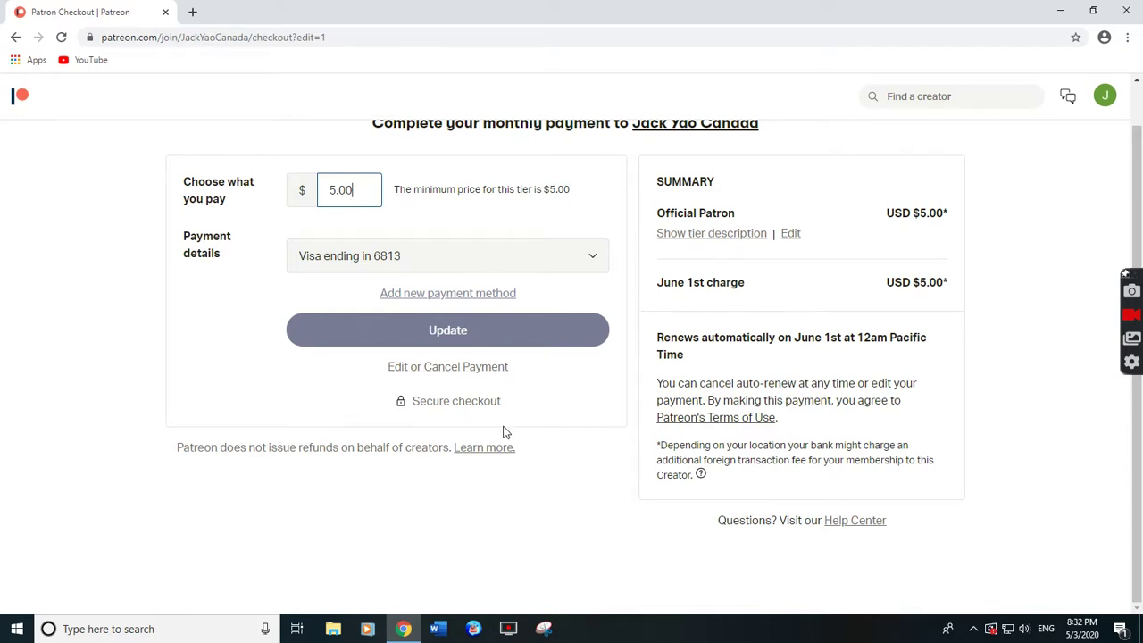
{"action": "scroll", "coordinate": [503, 433], "scroll_direction": "up", "scroll_amount": 1}
{"action": "left_click", "coordinate": [1105, 98]}
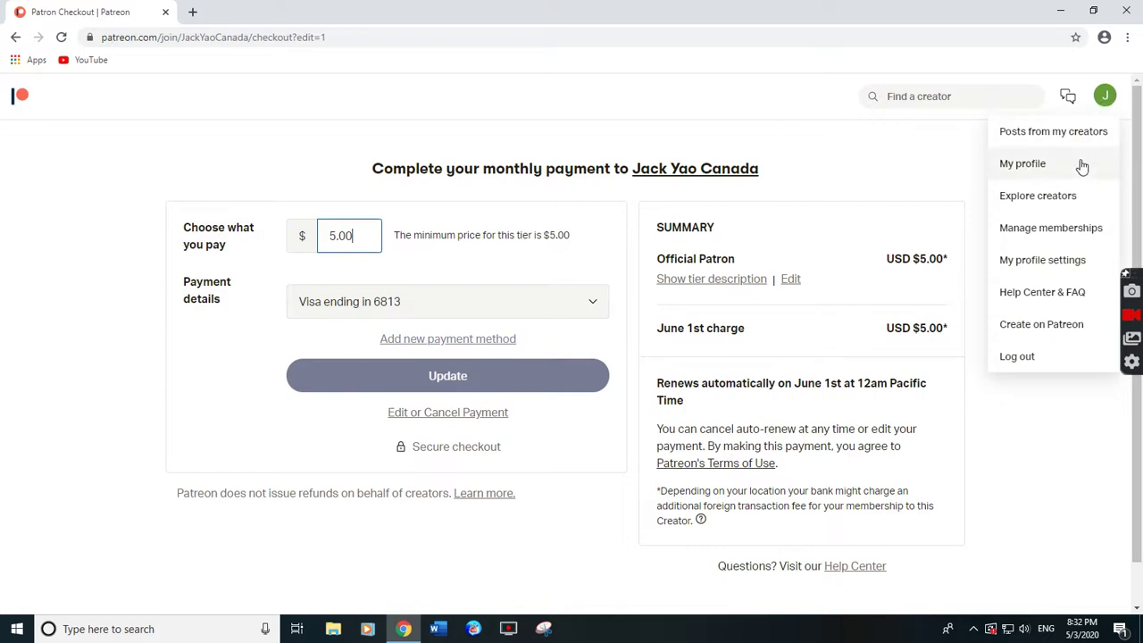
Return to My profile settings and scroll through its login, password and profile sections.
{"action": "left_click", "coordinate": [1069, 265]}
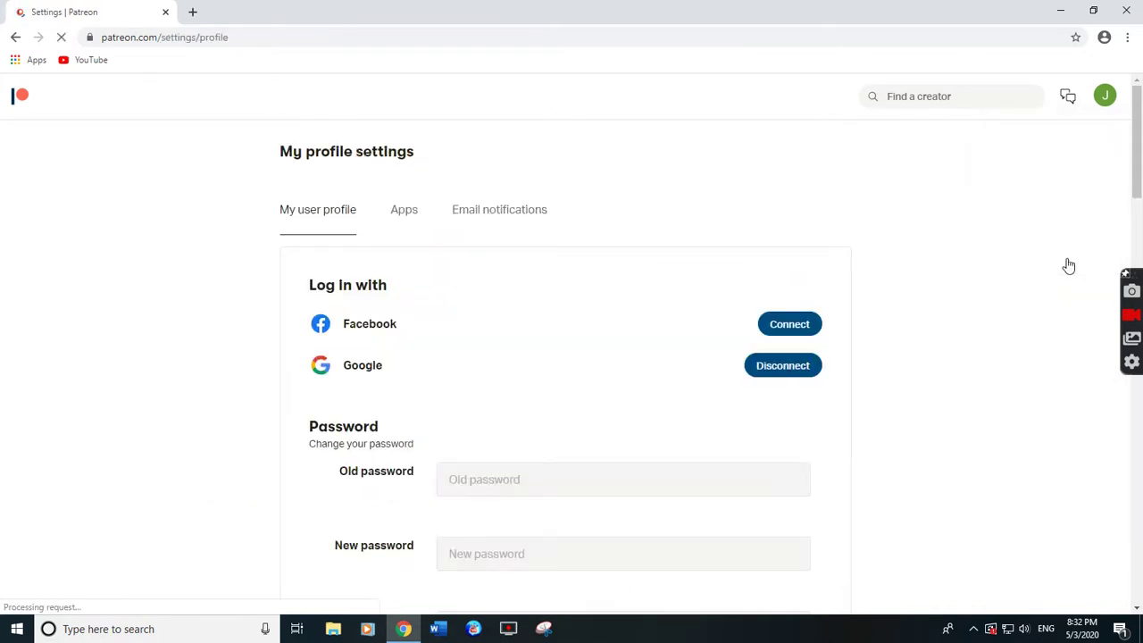
{"action": "scroll", "coordinate": [594, 279], "scroll_direction": "down", "scroll_amount": 3}
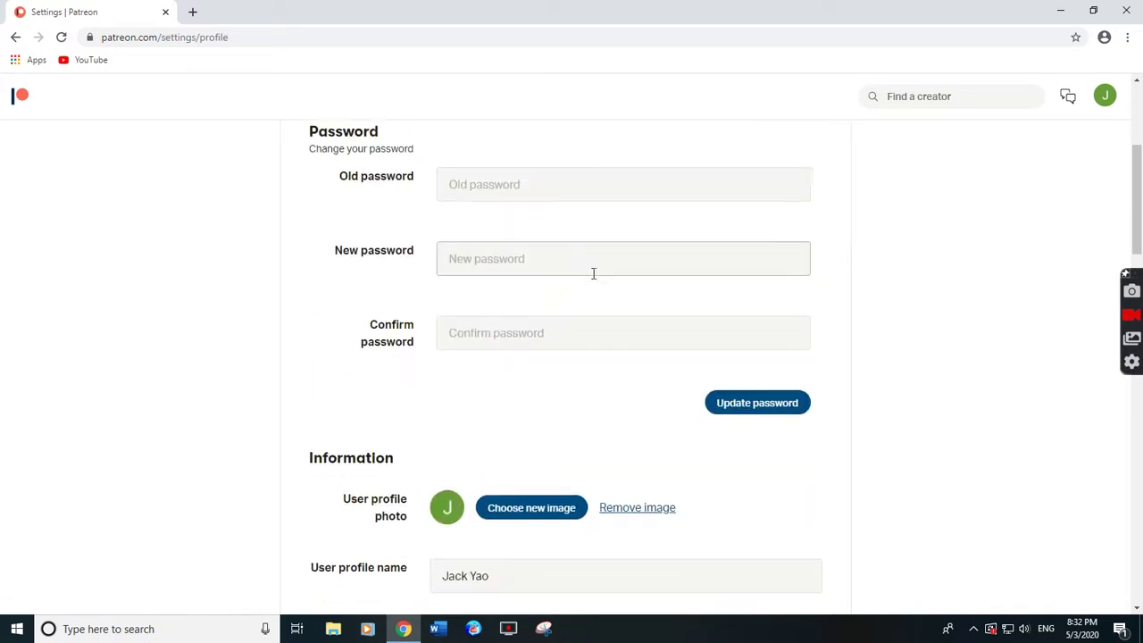
{"action": "scroll", "coordinate": [593, 273], "scroll_direction": "down", "scroll_amount": 4}
{"action": "scroll", "coordinate": [595, 278], "scroll_direction": "down", "scroll_amount": 2}
{"action": "scroll", "coordinate": [596, 268], "scroll_direction": "up", "scroll_amount": 6}
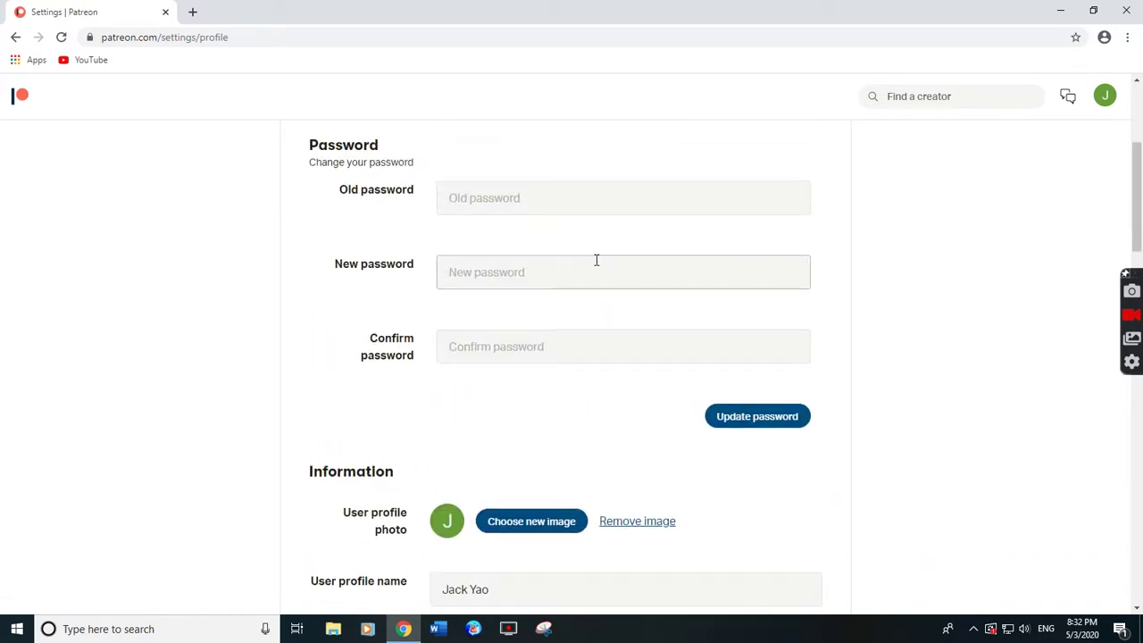
{"action": "scroll", "coordinate": [597, 260], "scroll_direction": "up", "scroll_amount": 3}
Bring up the account menu with its Log out option, then stop the recording.
{"action": "left_click", "coordinate": [1105, 96]}
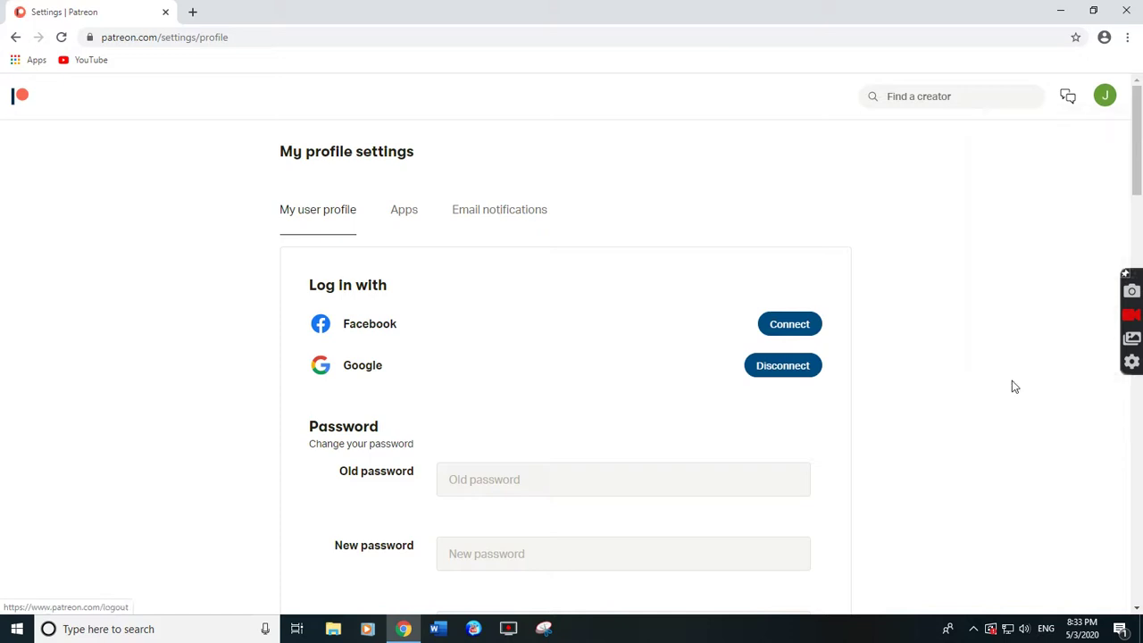
{"action": "mouse_move", "coordinate": [1107, 100]}
{"action": "left_click", "coordinate": [1132, 319]}
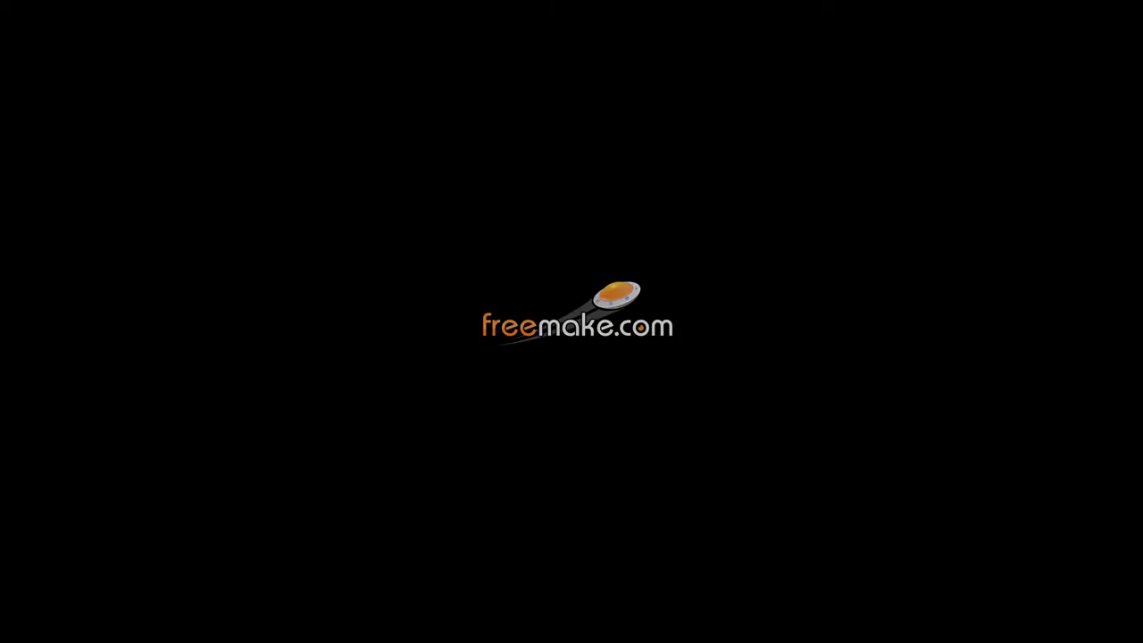